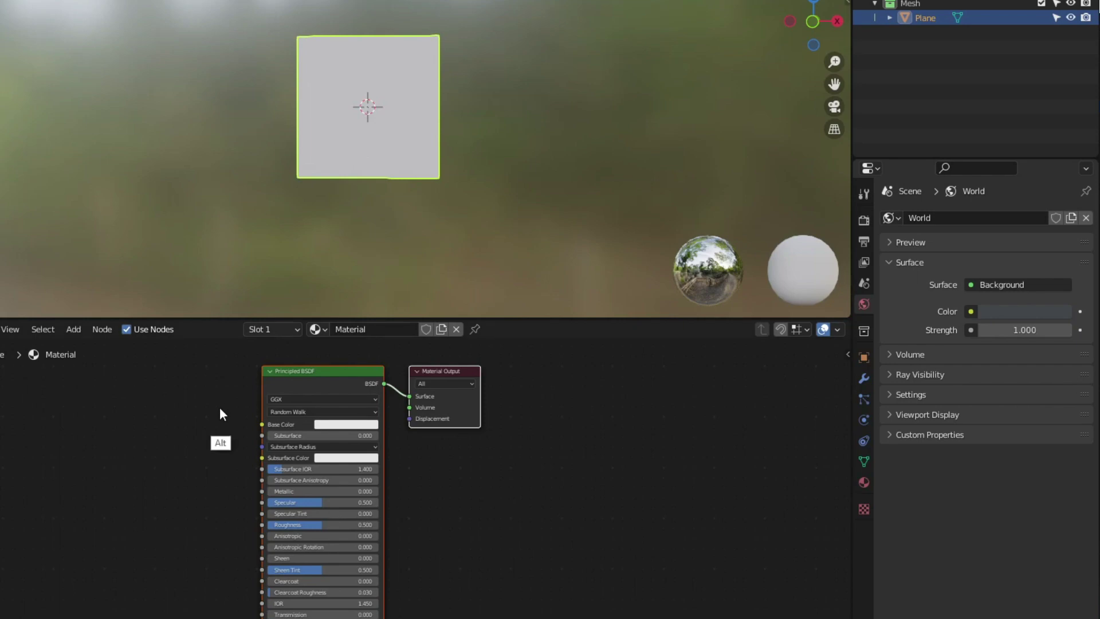
# Step: Add an Image Texture node with the girl image sequence, cycling and auto-refreshing, linking Color and Alpha
pyautogui.hotkey('shift', 'a')
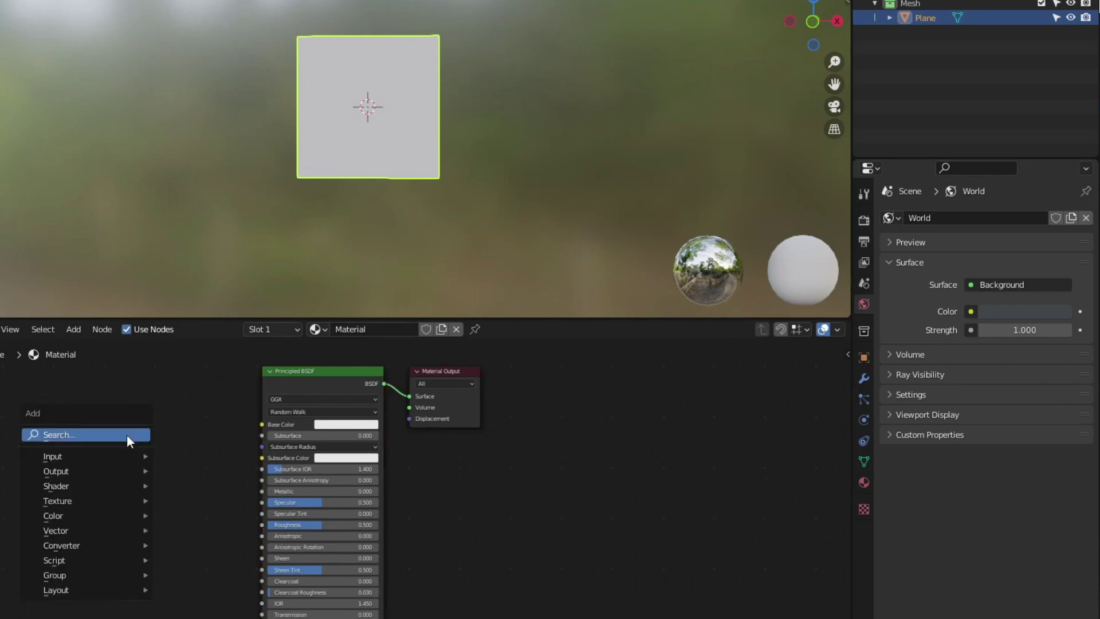
pyautogui.write('ima')
pyautogui.click(119, 459)
pyautogui.moveTo(120, 459); pyautogui.dragTo(261, 424)
pyautogui.click(36, 477)
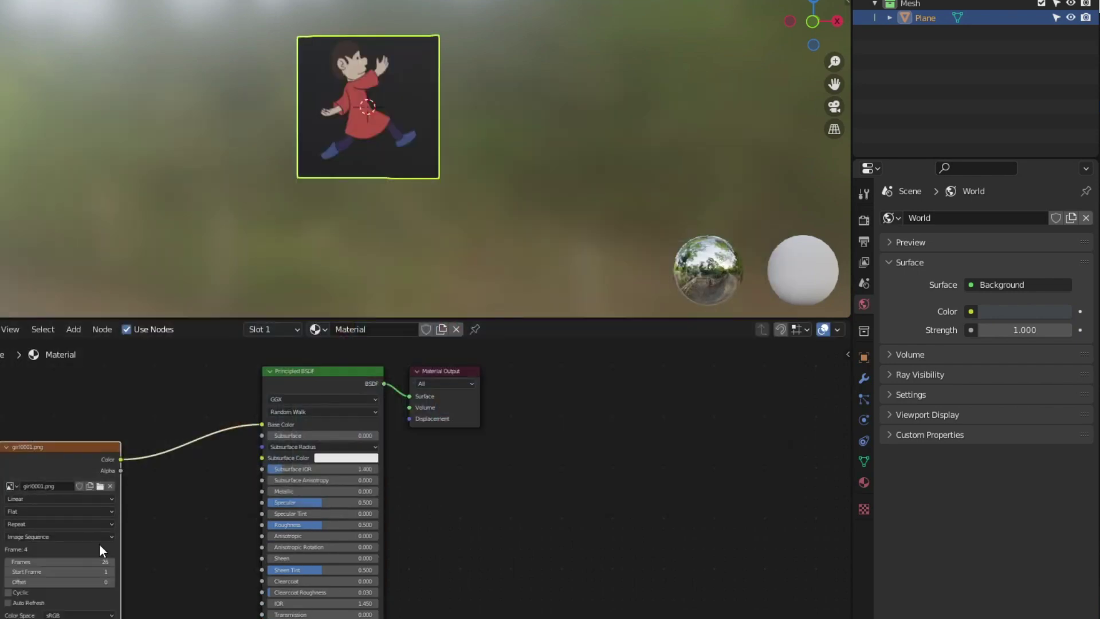
pyautogui.moveTo(121, 470); pyautogui.dragTo(241, 613)
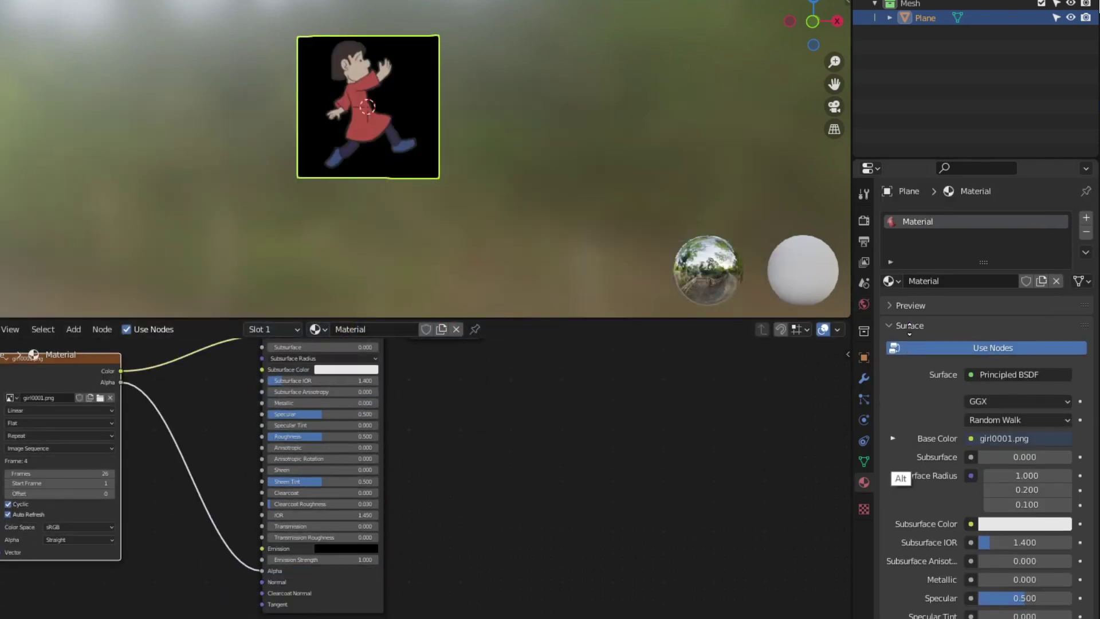
pyautogui.click(910, 325)
pyautogui.click(909, 365)
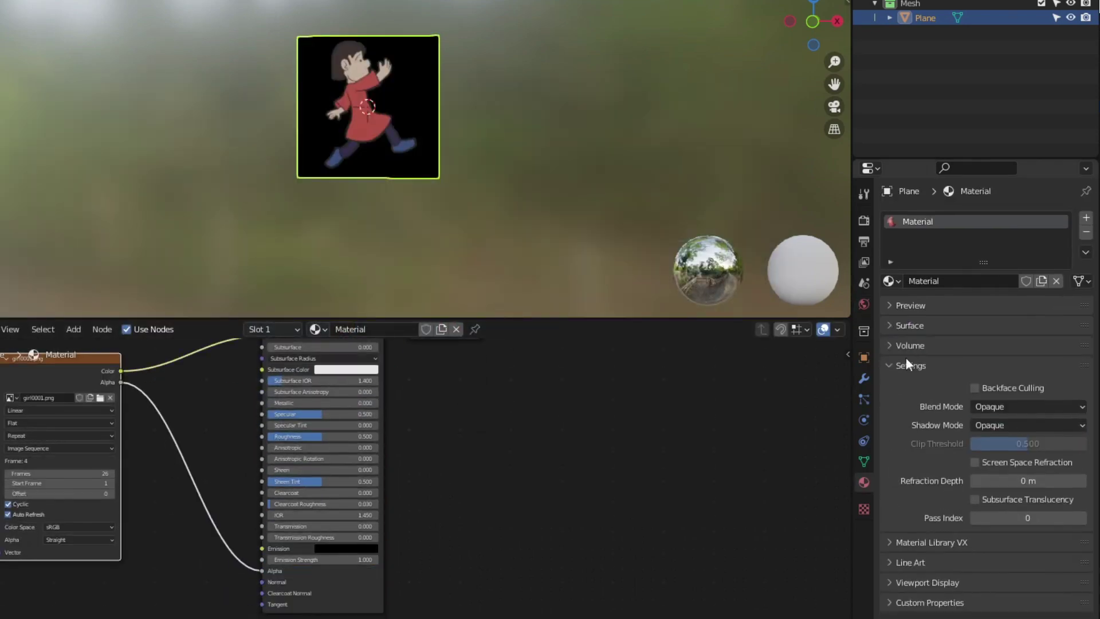
# Step: Set the material Blend Mode to Alpha Hashed and Shadow Mode to Alpha Clip
pyautogui.click(1016, 407)
pyautogui.click(1020, 459)
pyautogui.click(1015, 425)
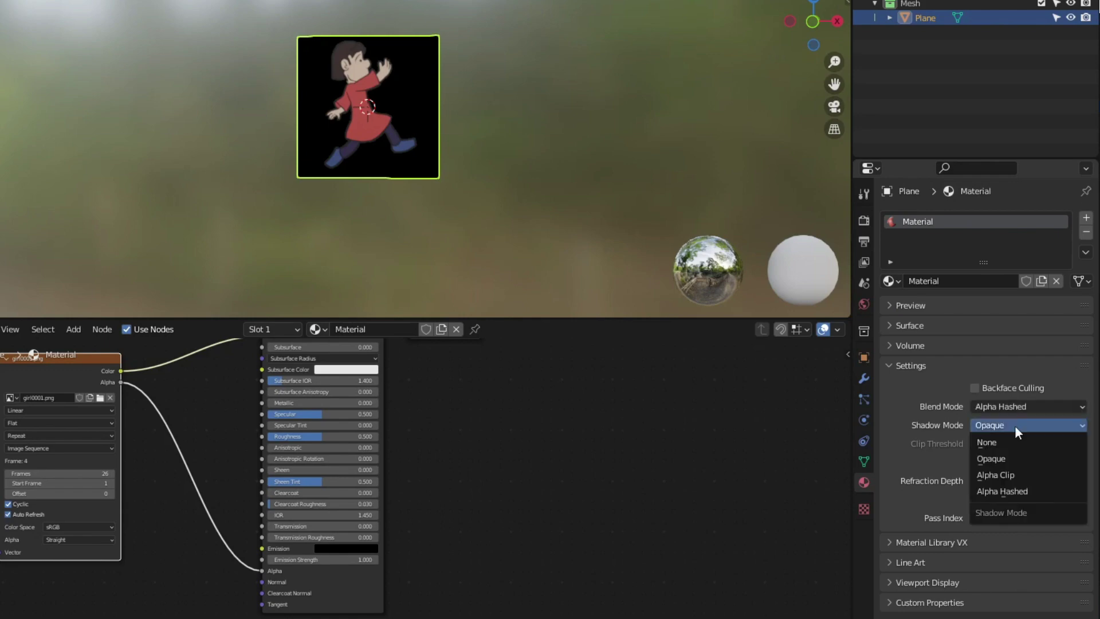
pyautogui.click(1012, 475)
pyautogui.press('alt')
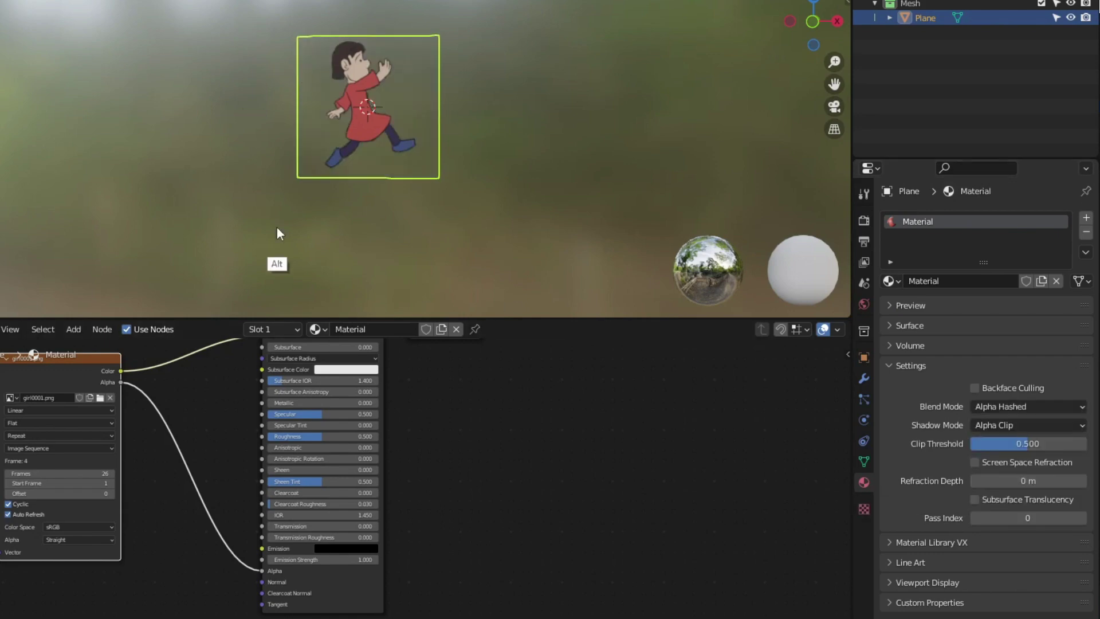
# Step: Add a plane, scale it up and lower it beneath the girl's feet as ground
pyautogui.hotkey('shift', 'a')
pyautogui.moveTo(241, 193)
pyautogui.click(327, 194)
pyautogui.press('s')
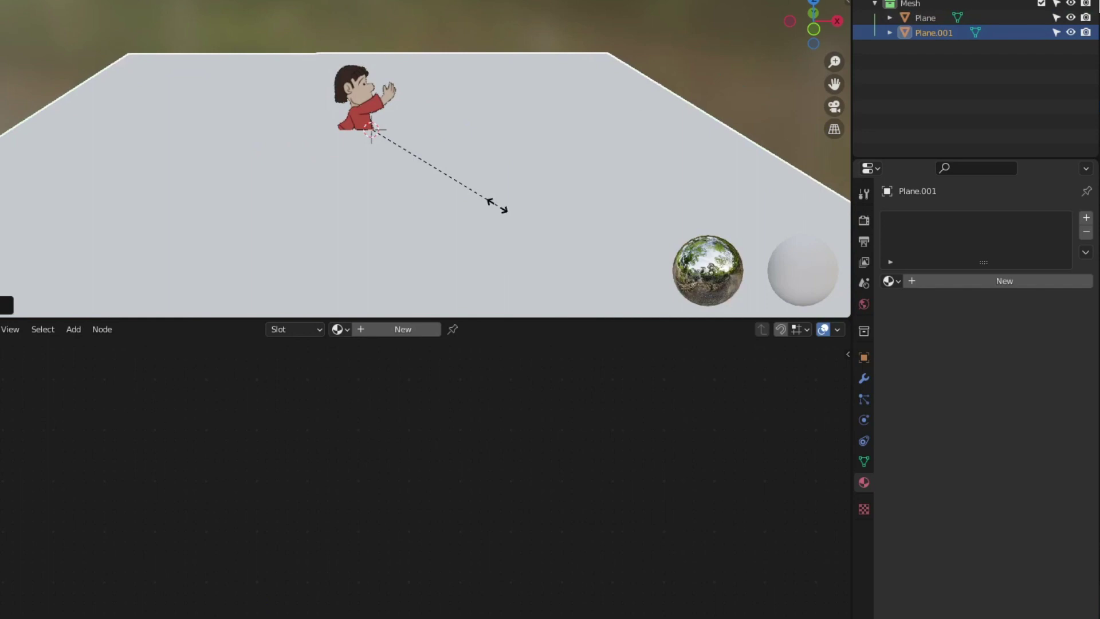
pyautogui.click(498, 206)
pyautogui.press('g')
pyautogui.press('z')
pyautogui.click(472, 247)
# Step: Add a Sun light and aim its direction at the girl
pyautogui.hotkey('shift', 'a')
pyautogui.moveTo(437, 201)
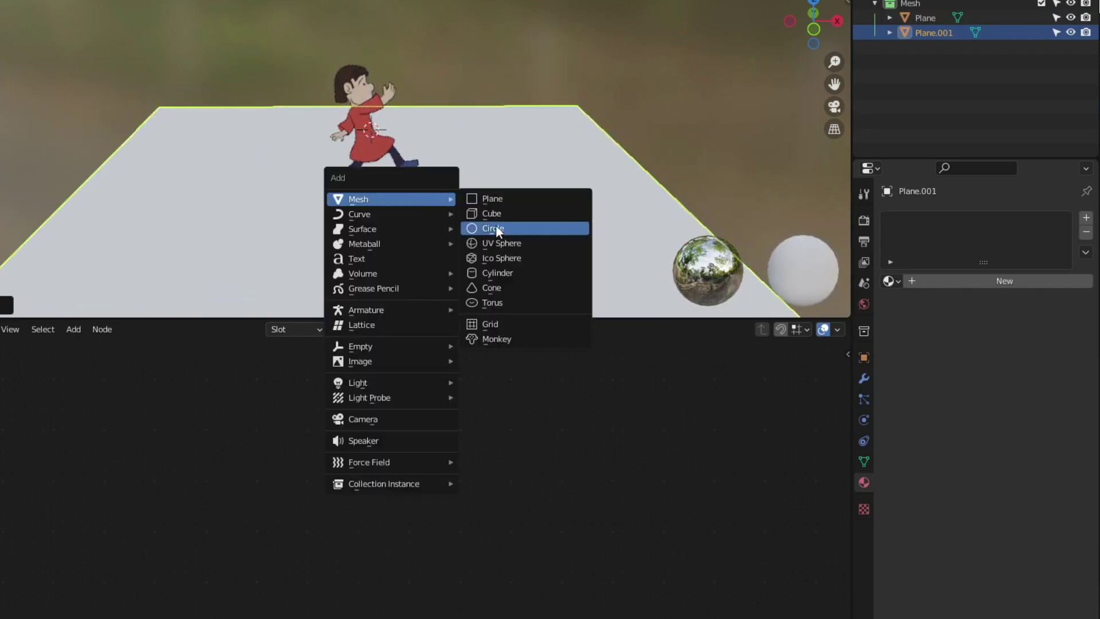
pyautogui.moveTo(376, 383)
pyautogui.click(492, 398)
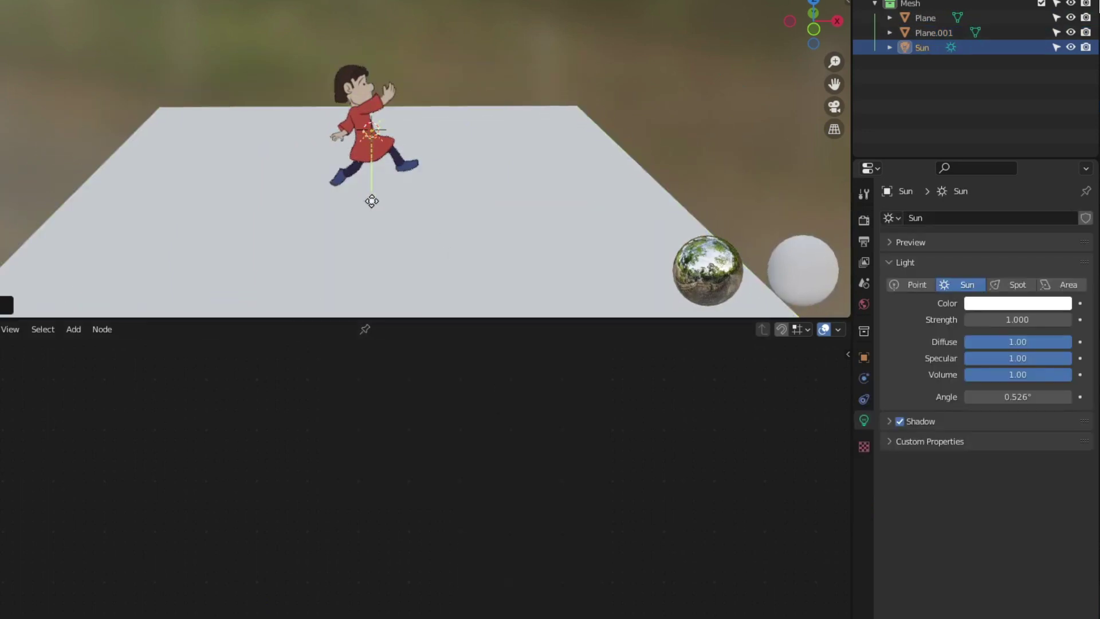
pyautogui.moveTo(372, 201); pyautogui.dragTo(307, 126)
pyautogui.moveTo(339, 182); pyautogui.dragTo(424, 201, button='middle')
pyautogui.moveTo(373, 181); pyautogui.dragTo(363, 149)
# Step: Preview the rendered shadow and reposition the sun so the shadow stretches left
pyautogui.click(822, 1)
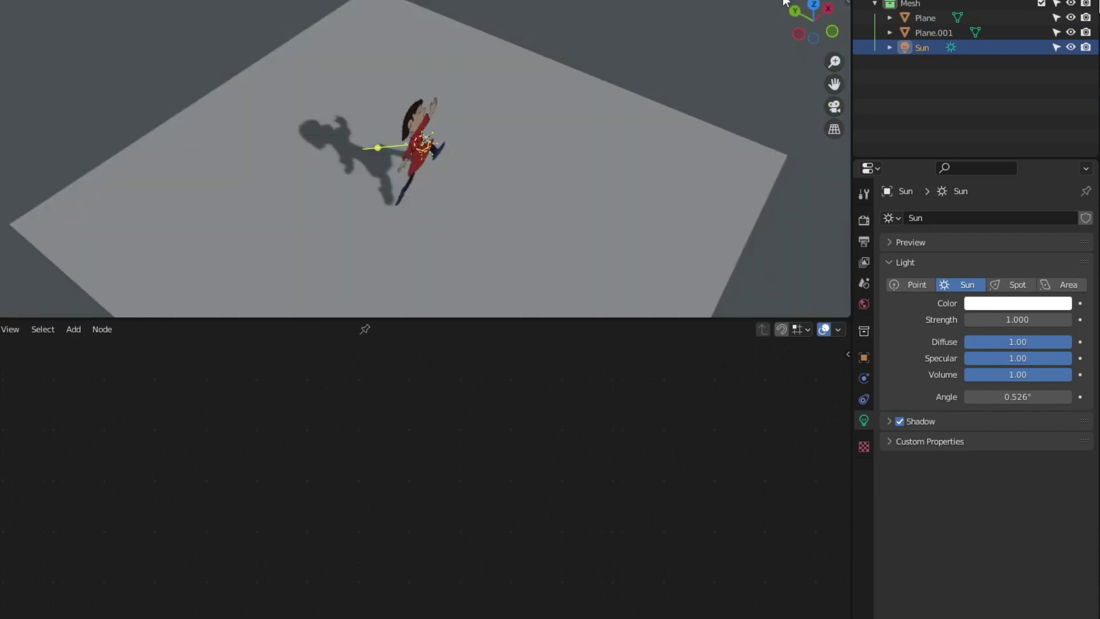
pyautogui.keyDown('alt'); pyautogui.moveTo(422, 191); pyautogui.dragTo(352, 176); pyautogui.keyUp('alt')
pyautogui.press('g')
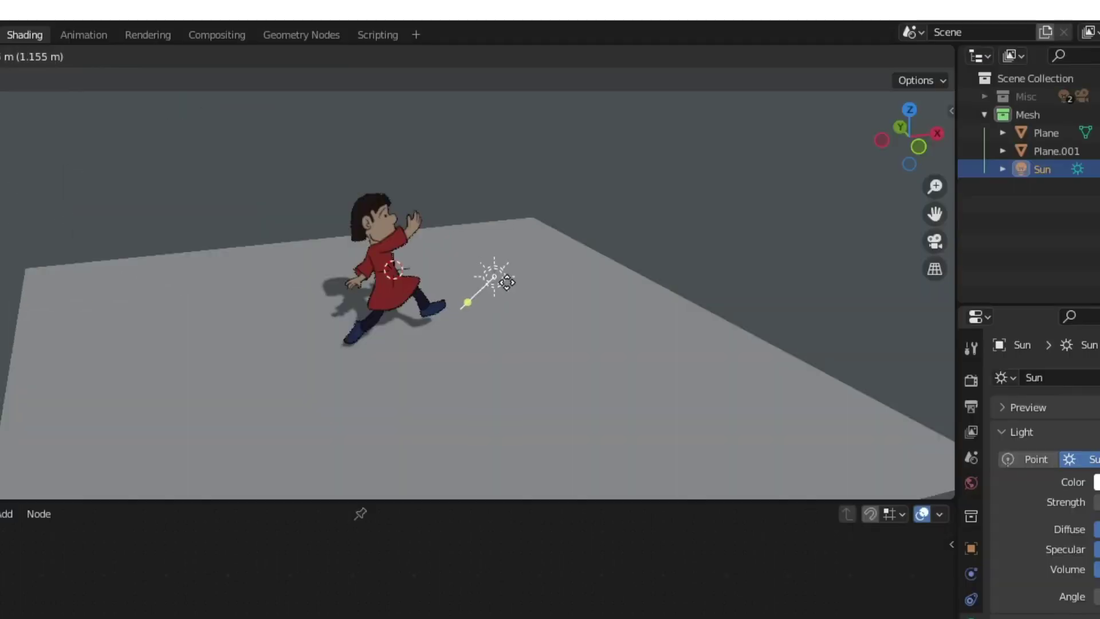
pyautogui.click(505, 281)
pyautogui.moveTo(463, 299)
pyautogui.mouseDown()
pyautogui.moveTo(396, 271)
pyautogui.moveTo(442, 308)
pyautogui.moveTo(410, 318)
pyautogui.moveTo(463, 299)
pyautogui.mouseUp()
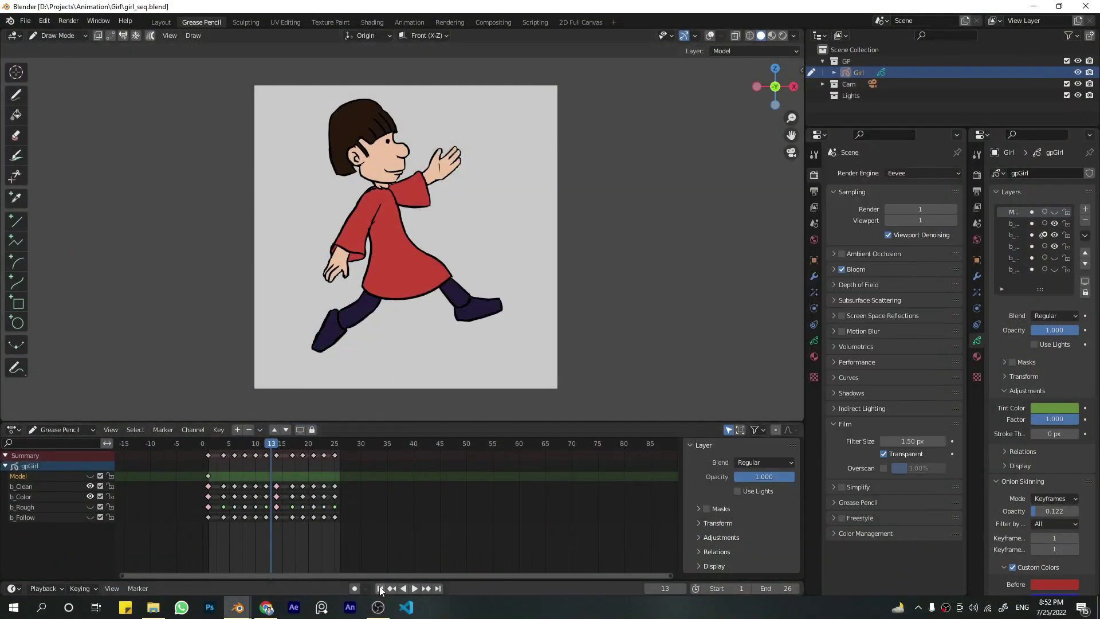
# Step: Play the walk from frame 1, hiding b_Clean and b_Color and showing b_Rough as active layer
pyautogui.click(380, 588)
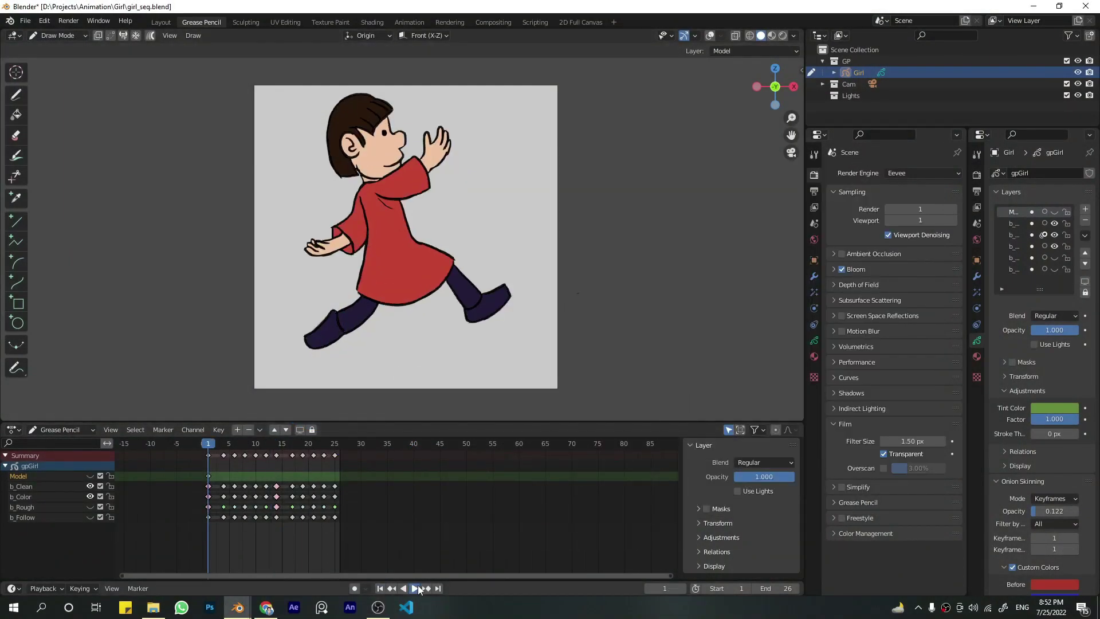
pyautogui.click(416, 588)
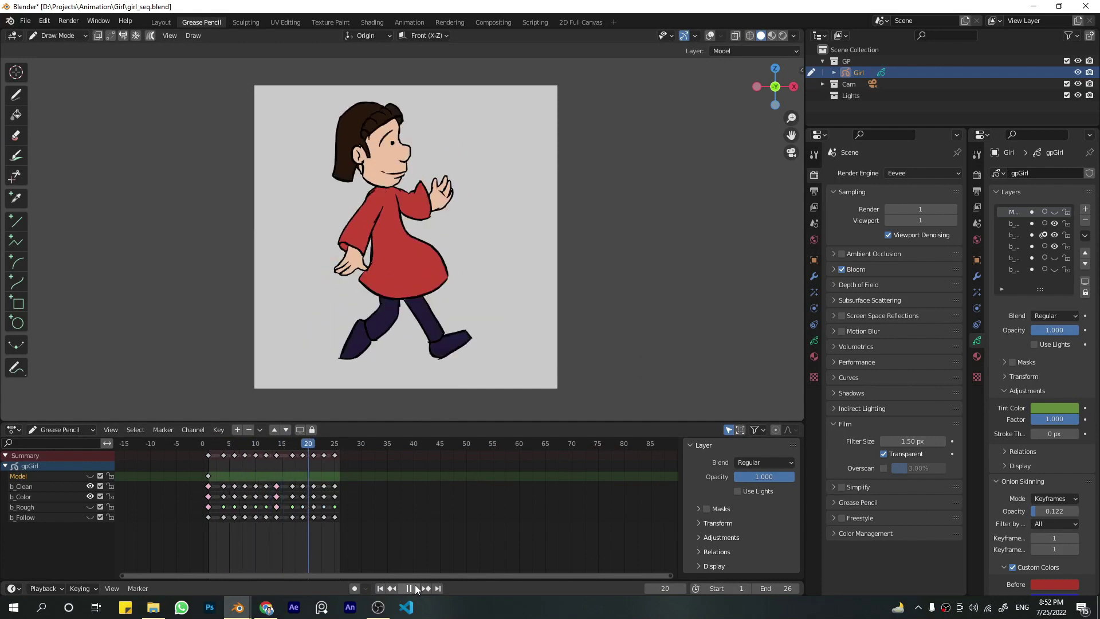
pyautogui.click(90, 486)
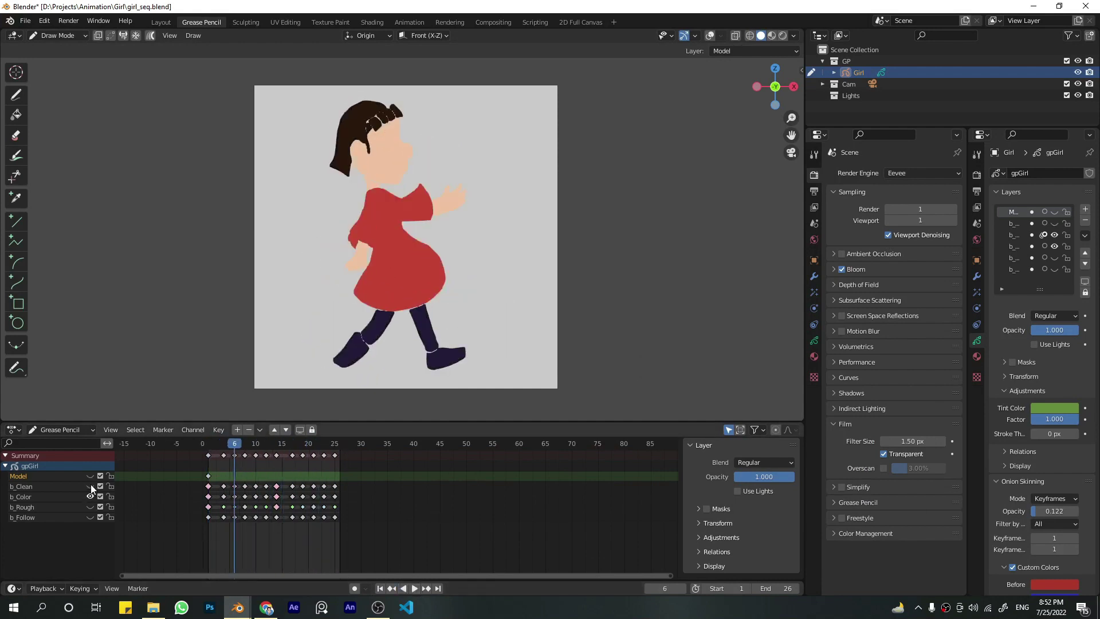
pyautogui.click(89, 497)
pyautogui.click(36, 508)
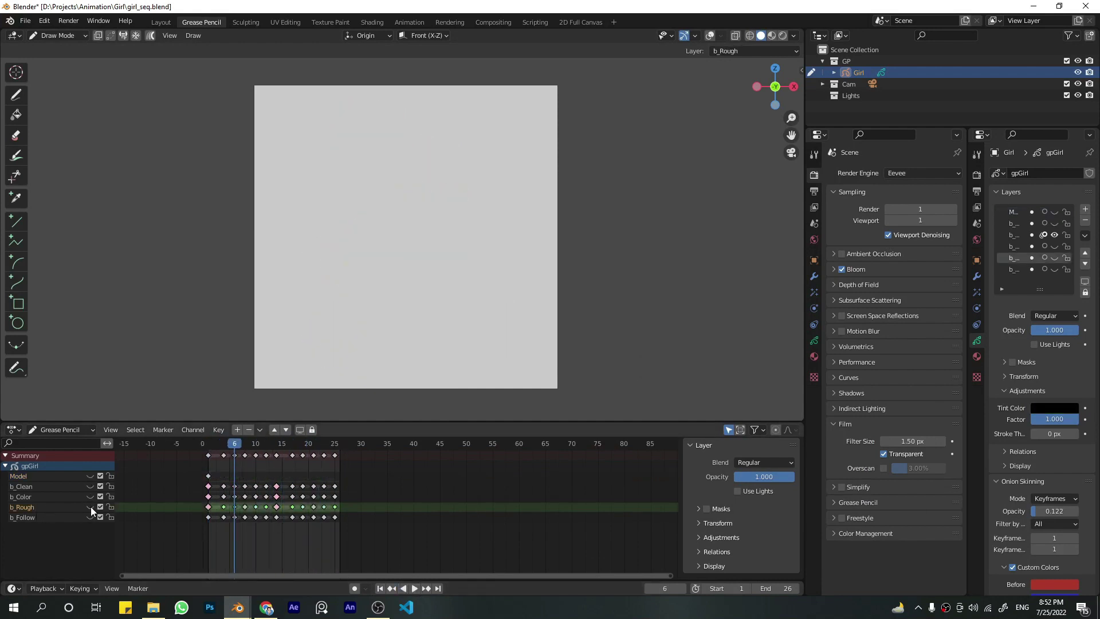
pyautogui.click(90, 508)
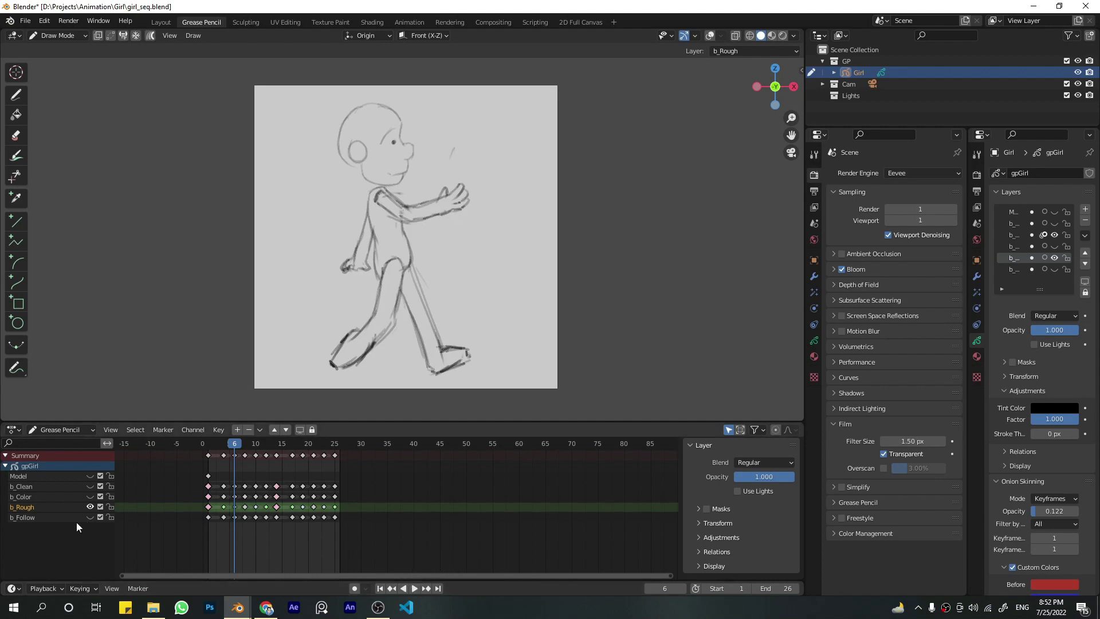
# Step: Show b_Follow as the active layer, restore b_Clean and b_Color, then stop at frame 1
pyautogui.click(415, 589)
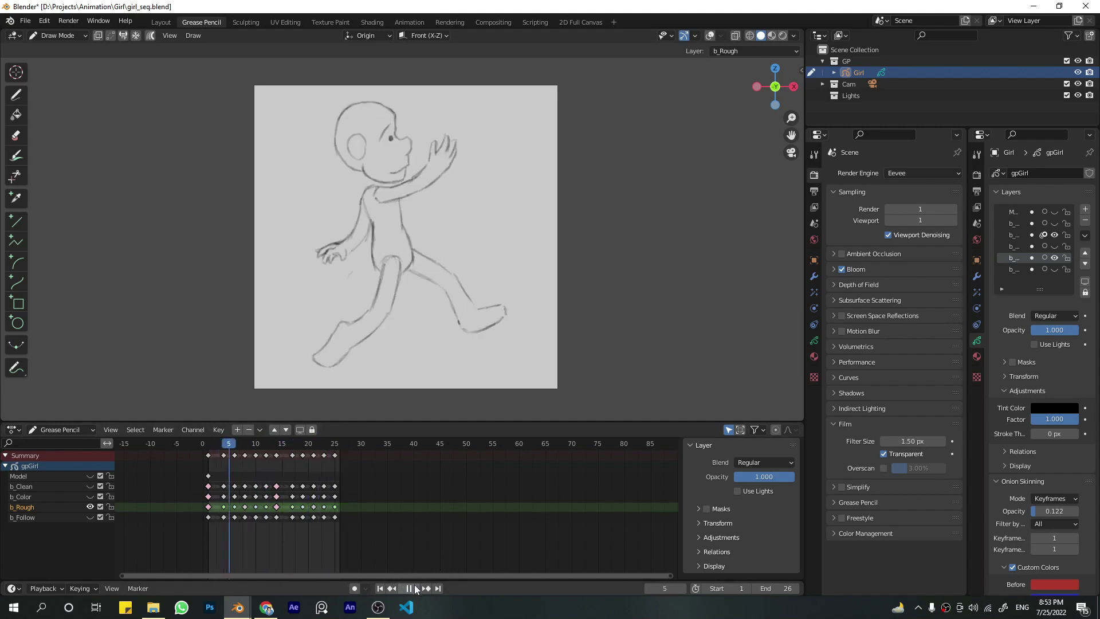
pyautogui.click(90, 517)
pyautogui.click(54, 516)
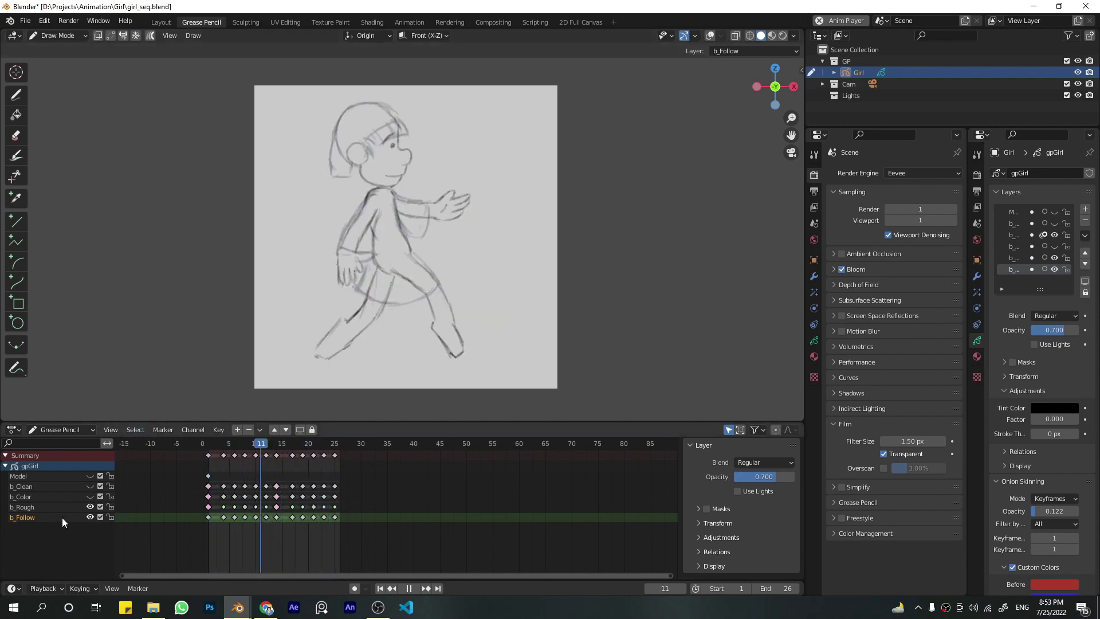
pyautogui.click(90, 486)
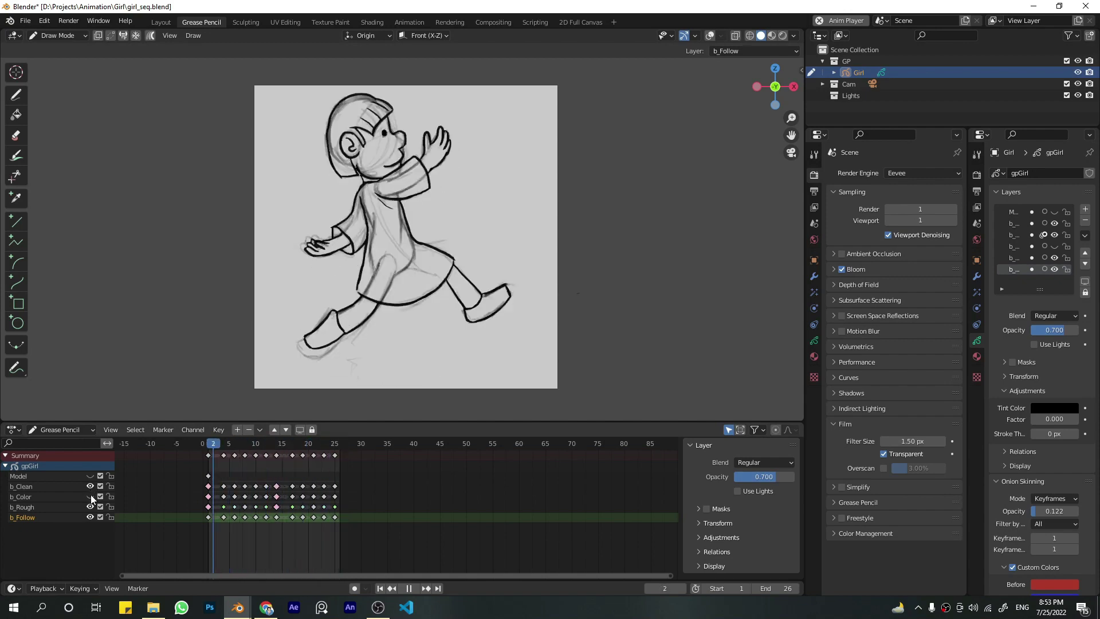
pyautogui.click(90, 497)
pyautogui.click(409, 589)
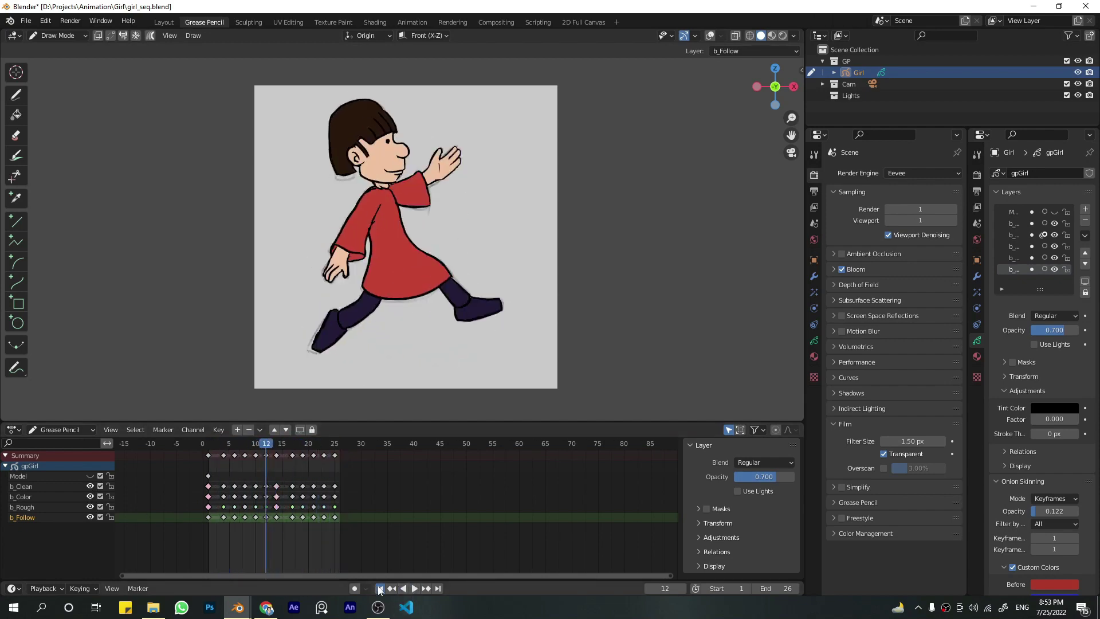
pyautogui.click(381, 588)
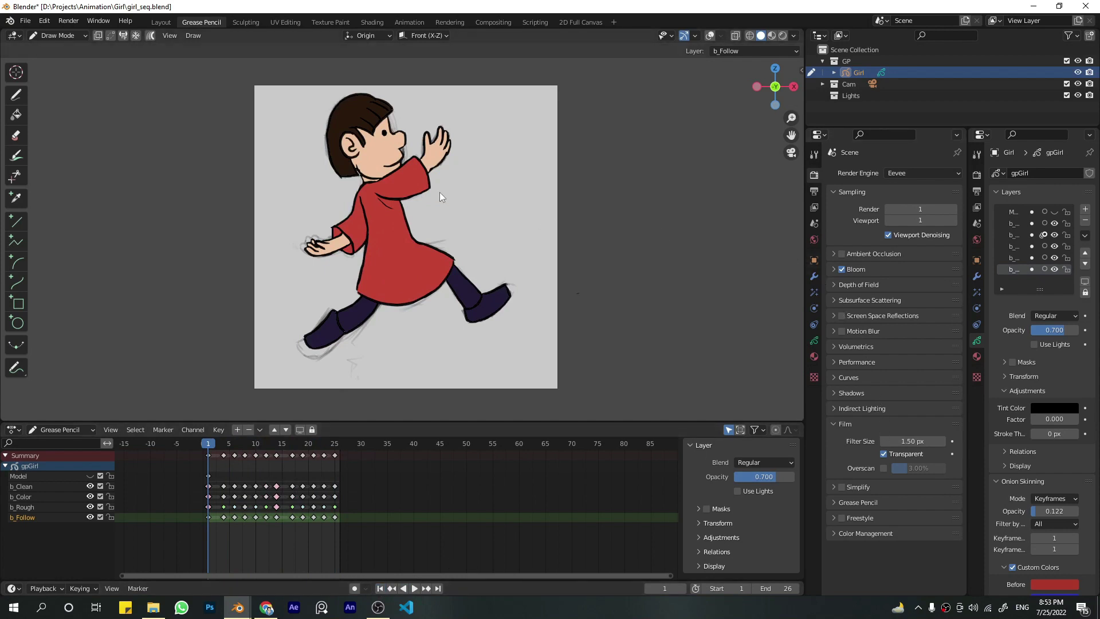
# Step: Hide b_Follow and b_Rough, check Film Transparent, and bring up the PNG RGBA Output settings
pyautogui.moveTo(90, 517); pyautogui.dragTo(90, 507)
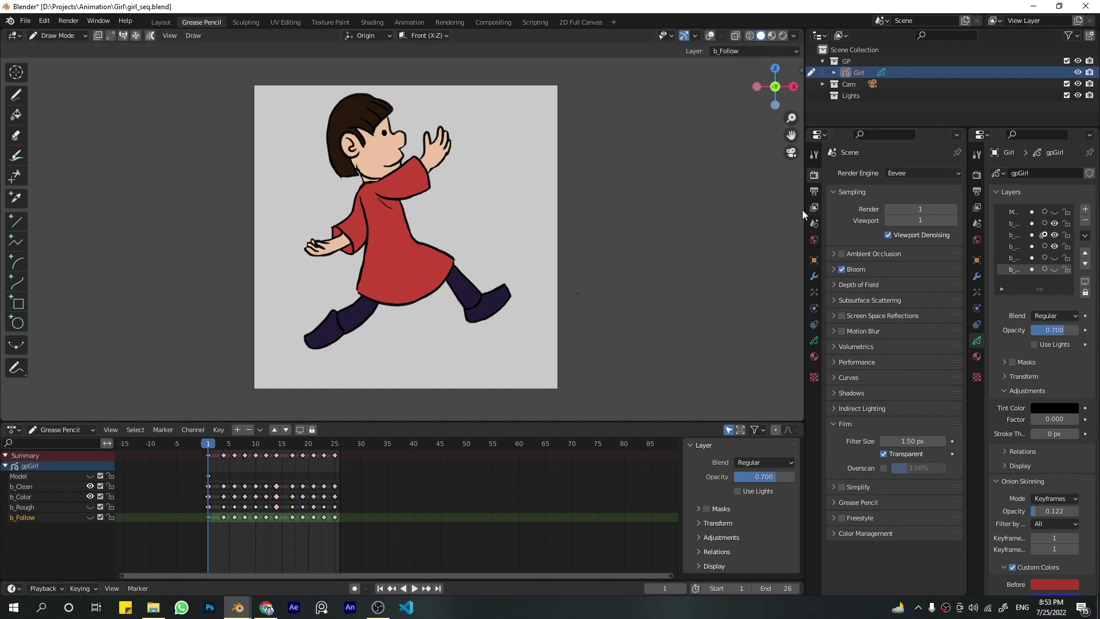
pyautogui.click(834, 424)
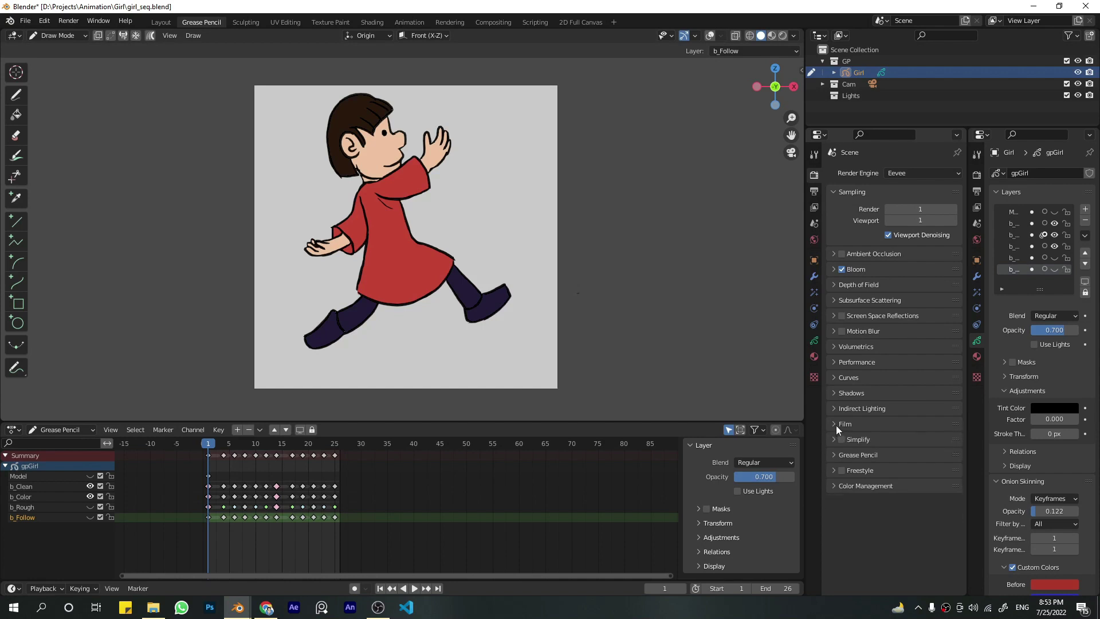
pyautogui.click(837, 426)
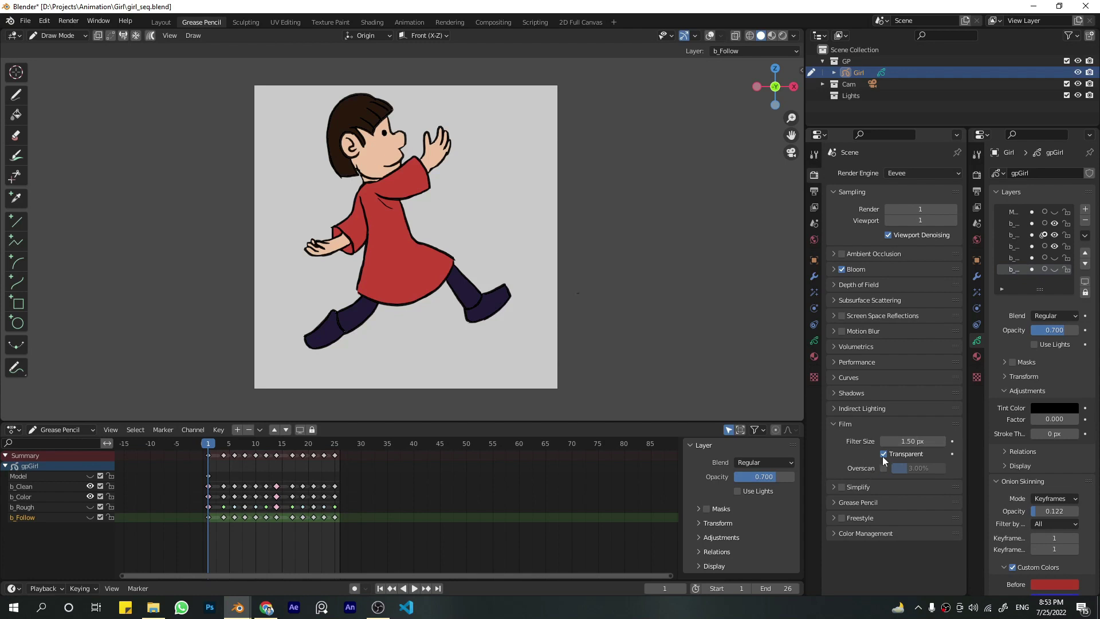
pyautogui.click(815, 191)
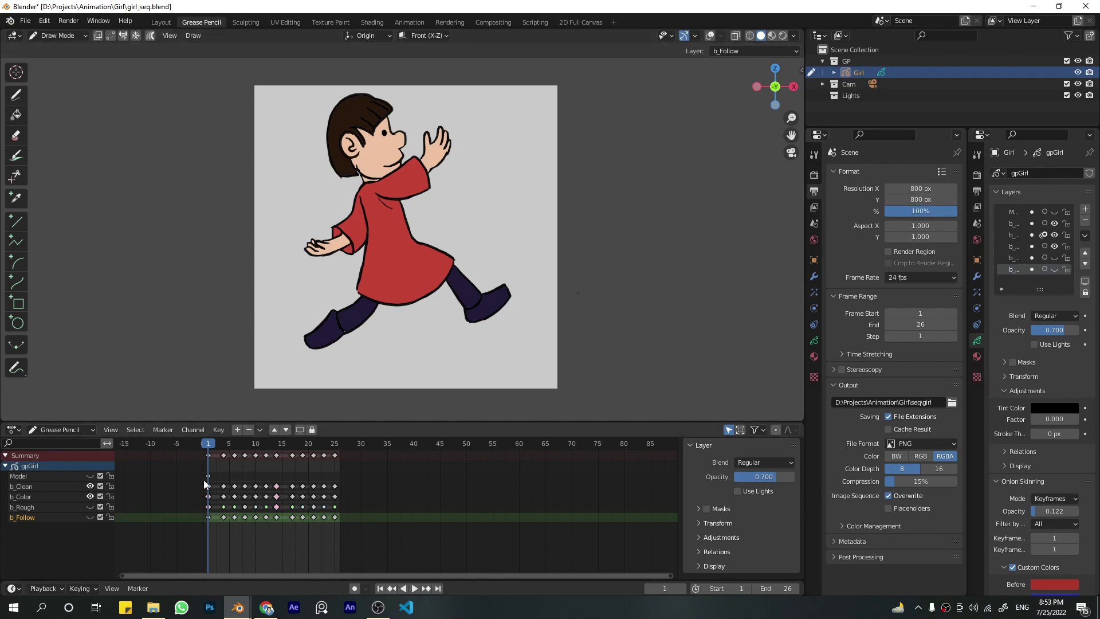
# Step: Play the walk cycle while briefly toggling the Model reference layer on and off
pyautogui.press('space')
pyautogui.click(90, 476)
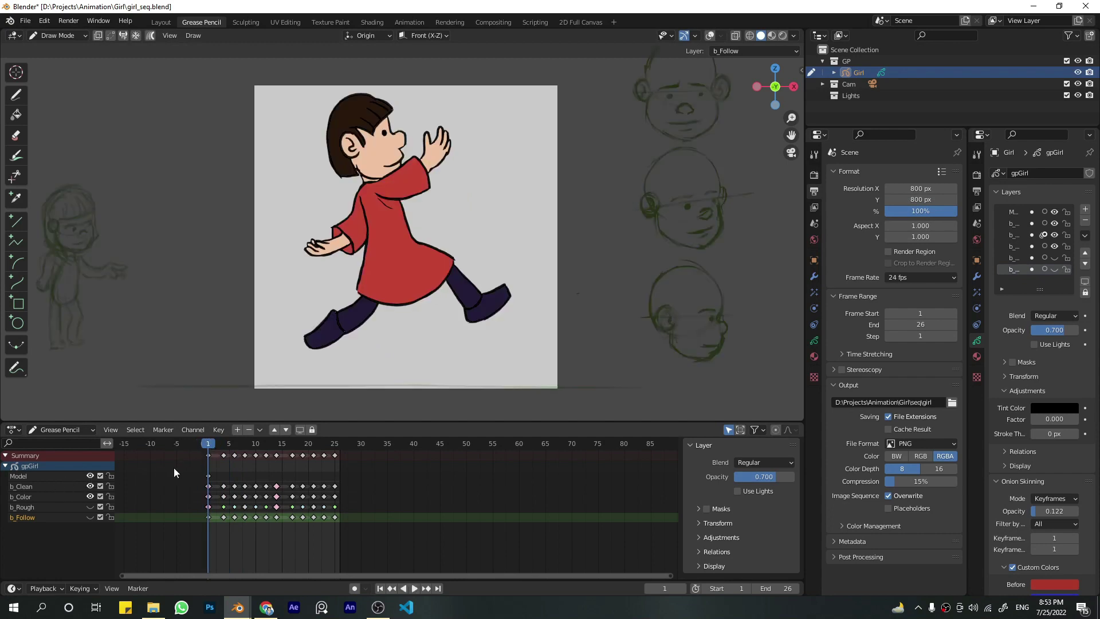
pyautogui.click(90, 476)
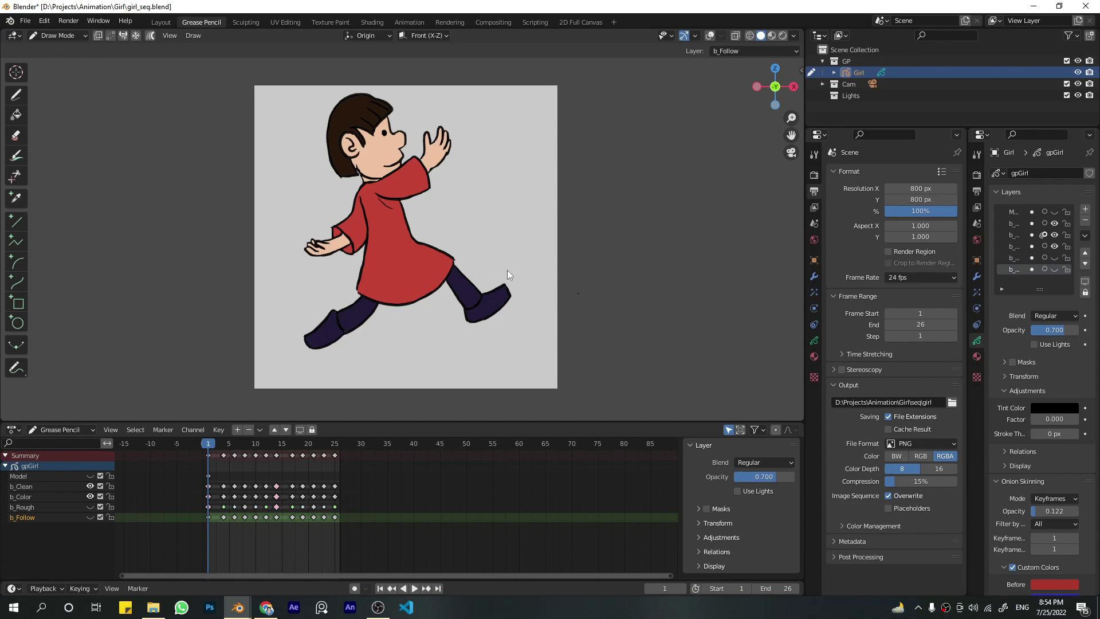
# Step: In the Girl_Shadows.blend window, deselect the Pole and select the Girl plane
pyautogui.moveTo(237, 606)
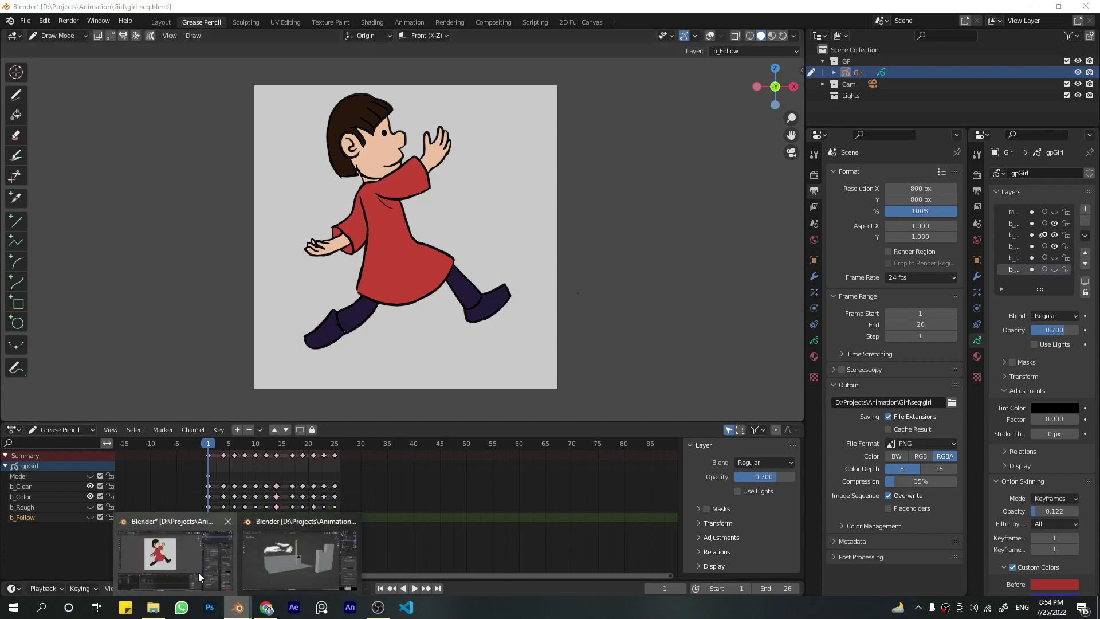
pyautogui.click(287, 566)
pyautogui.click(531, 421)
pyautogui.keyDown('alt'); pyautogui.moveTo(494, 387); pyautogui.dragTo(506, 346); pyautogui.keyUp('alt')
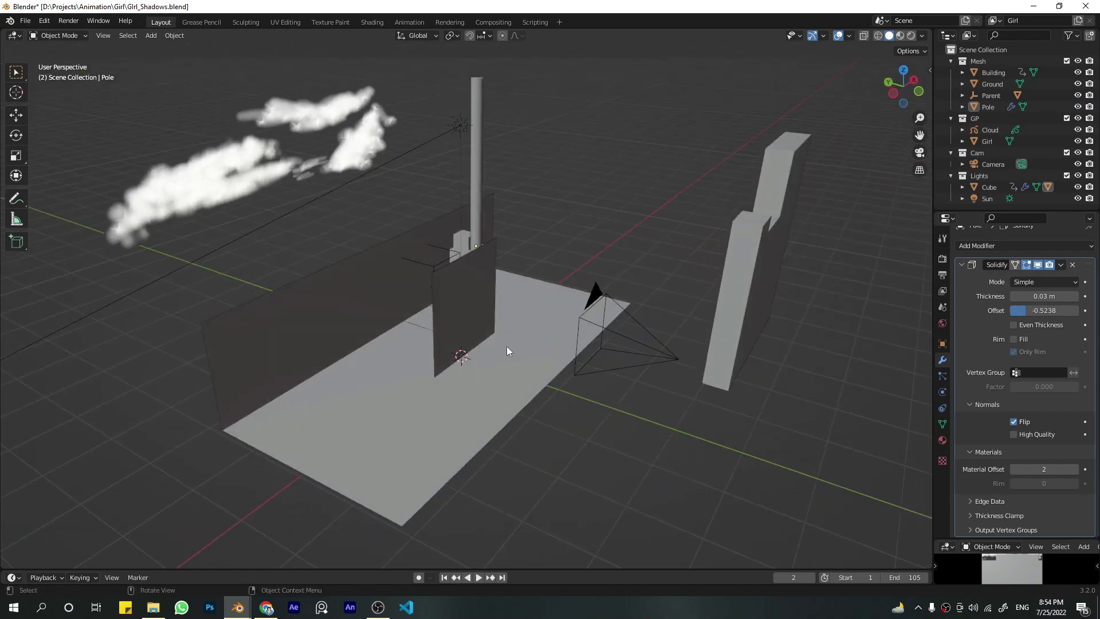
pyautogui.click(469, 307)
pyautogui.keyDown('alt'); pyautogui.moveTo(509, 415); pyautogui.dragTo(483, 394); pyautogui.keyUp('alt')
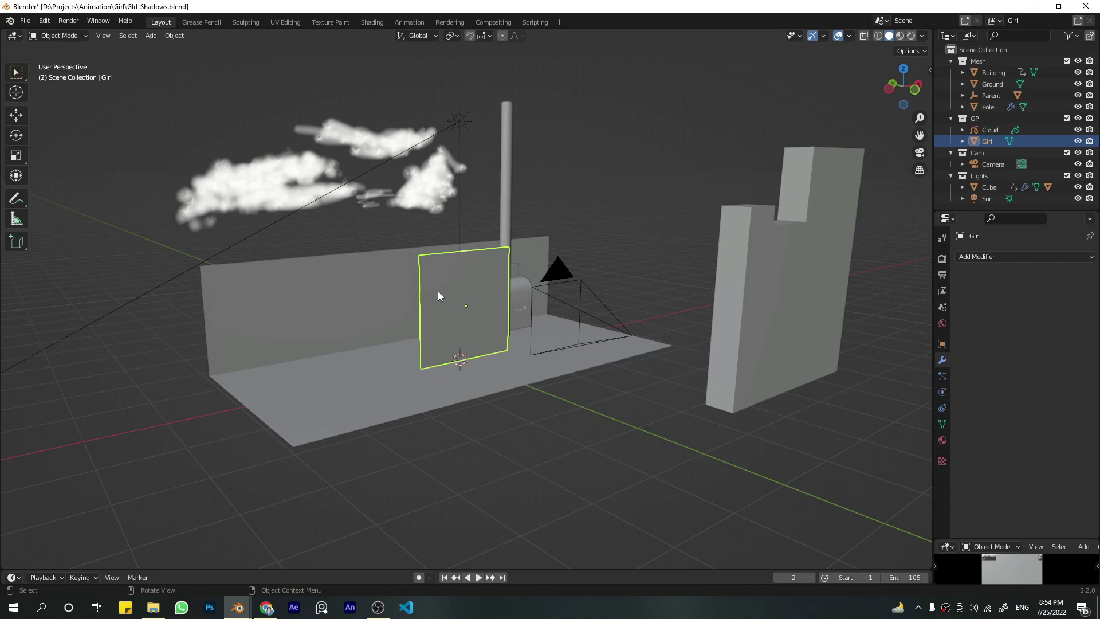
# Step: In Shading, turn Auto Refresh off on the Image Texture node, stop playback, then re-enable it
pyautogui.click(372, 23)
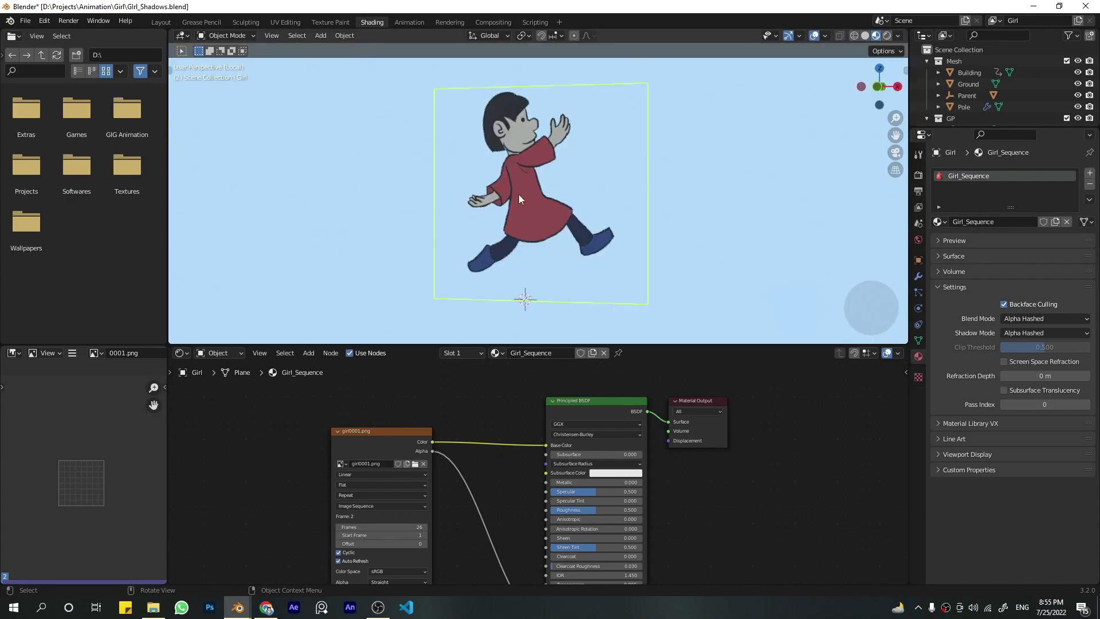
pyautogui.keyDown('alt'); pyautogui.moveTo(518, 194); pyautogui.dragTo(500, 191, button='middle'); pyautogui.keyUp('alt')
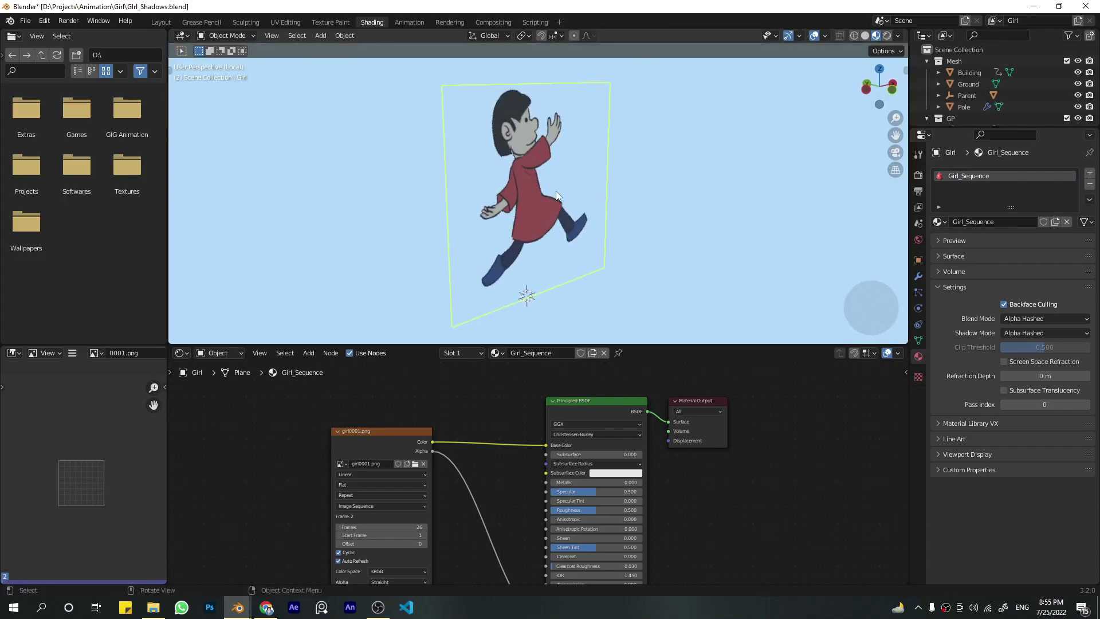
pyautogui.keyDown('ctrl'); pyautogui.keyDown('alt'); pyautogui.moveTo(457, 447); pyautogui.dragTo(366, 394); pyautogui.keyUp('alt'); pyautogui.keyUp('ctrl')
pyautogui.moveTo(367, 394); pyautogui.dragTo(365, 431, button='middle')
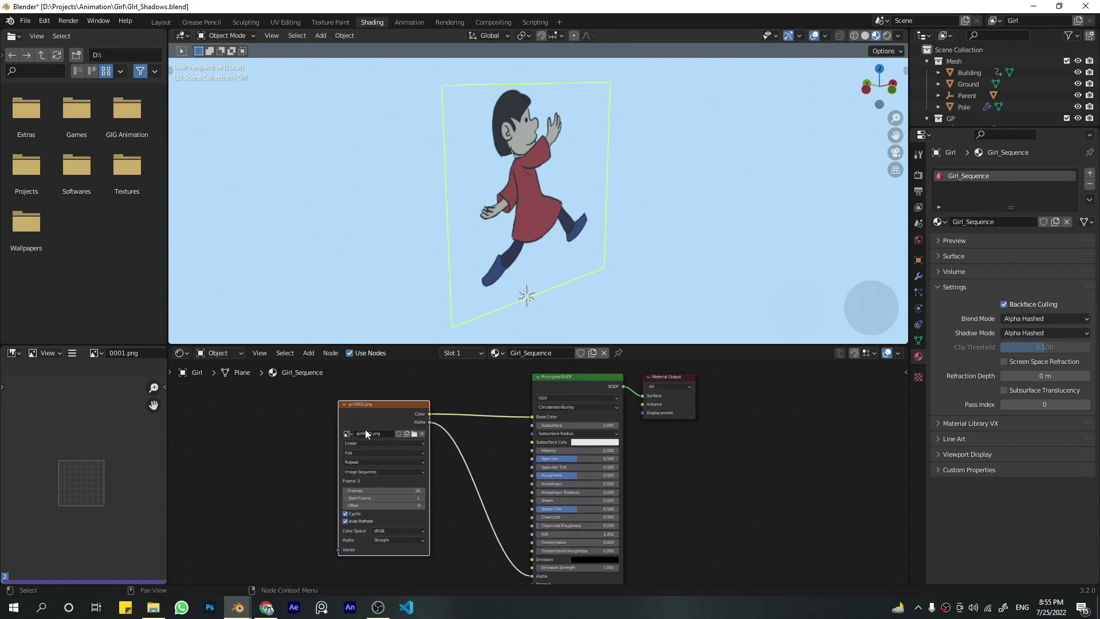
pyautogui.scroll(2, 328, 475)
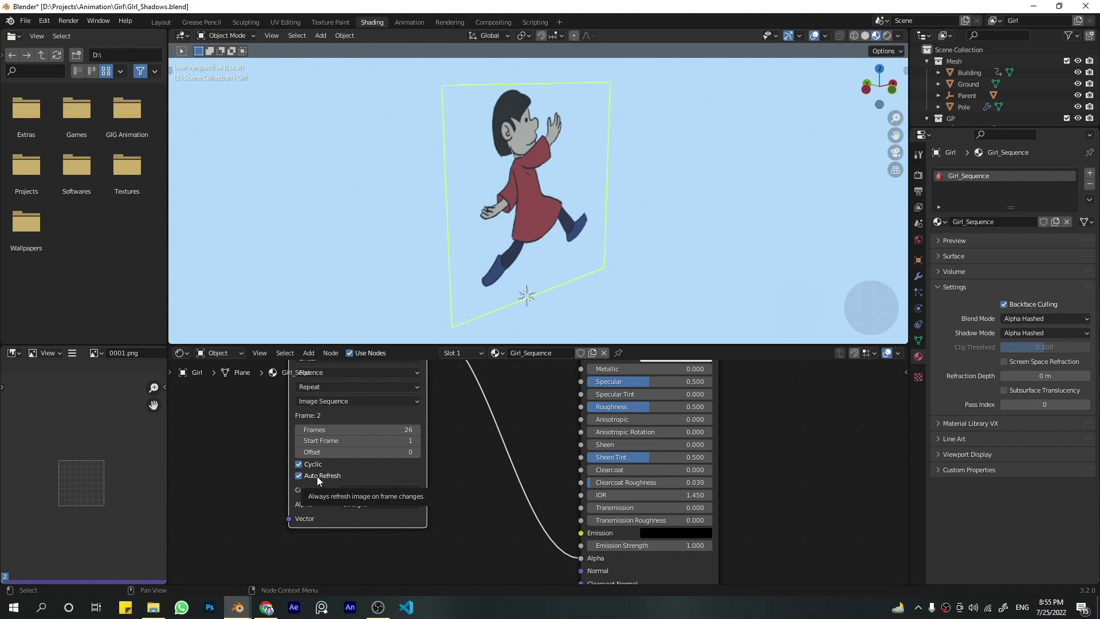
pyautogui.click(366, 474)
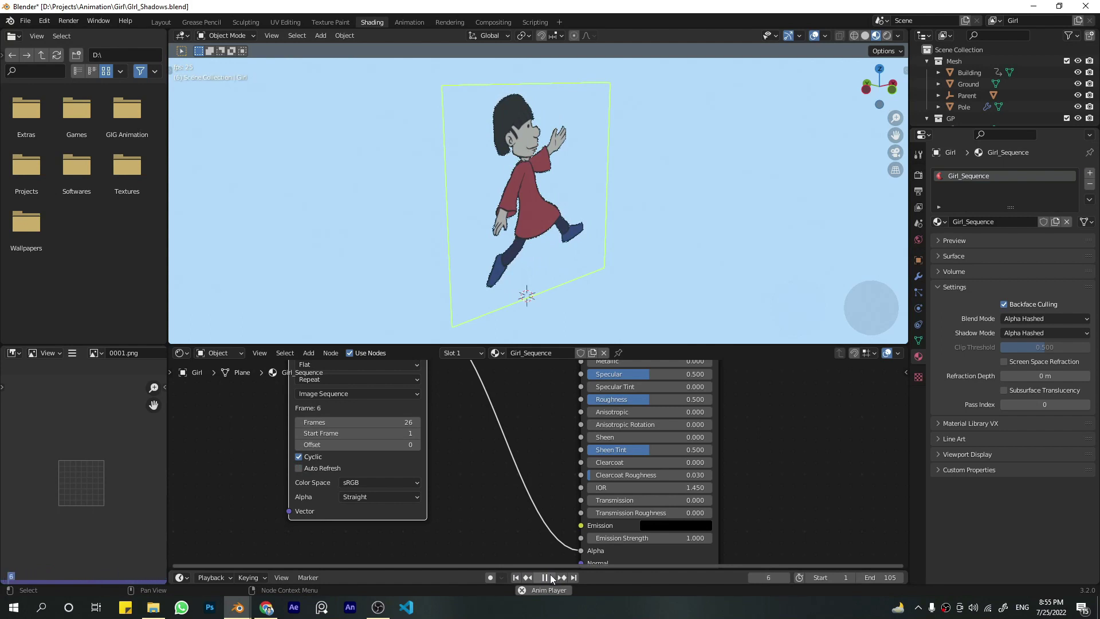
pyautogui.click(550, 575)
pyautogui.click(308, 468)
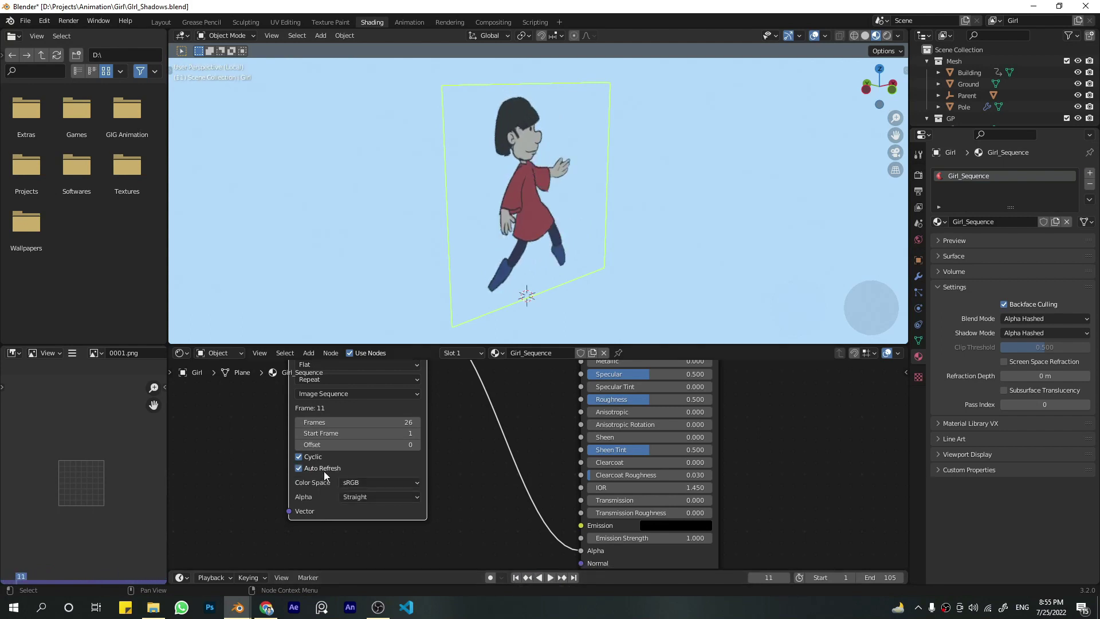
# Step: Select the Image Texture node and reframe the view to show the whole node setup
pyautogui.scroll(-3, 502, 463)
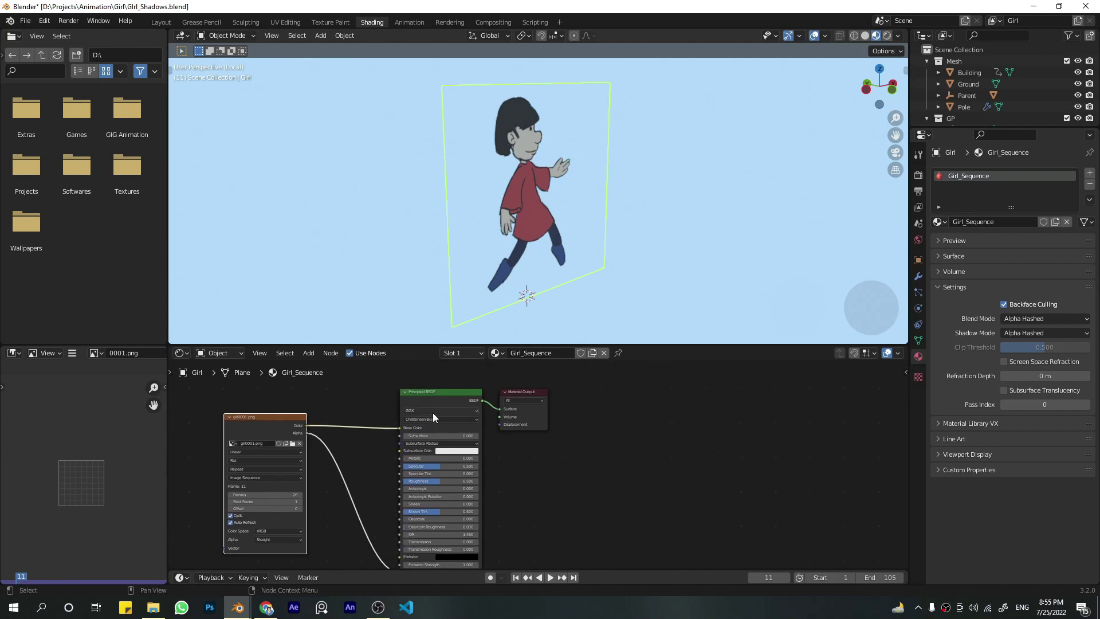
pyautogui.scroll(-2, 424, 440)
pyautogui.scroll(3, 420, 430)
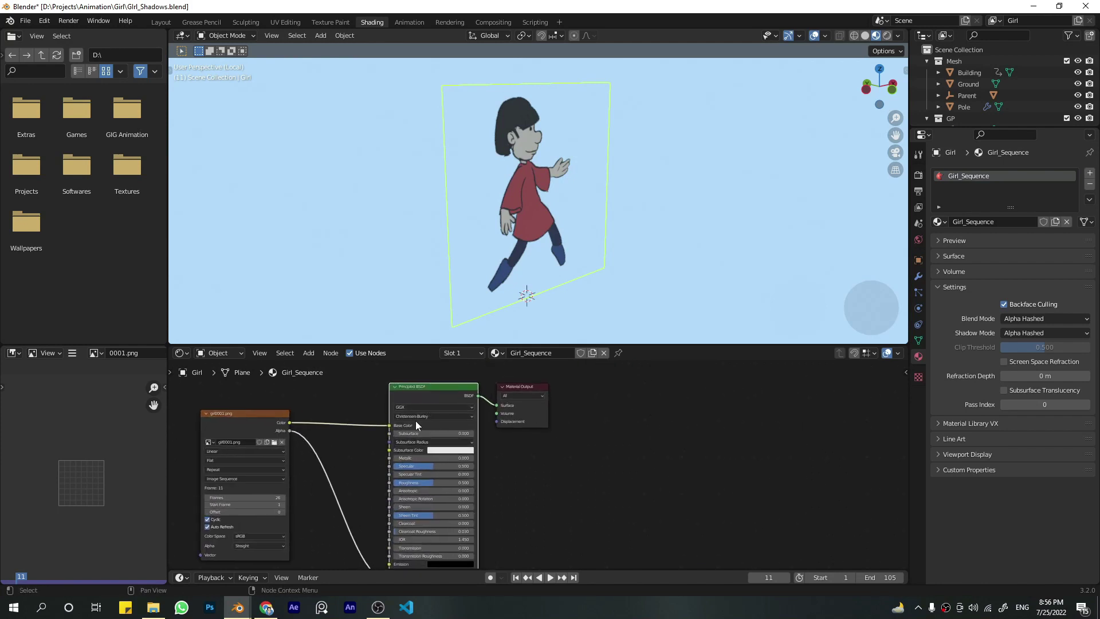
pyautogui.click(279, 427)
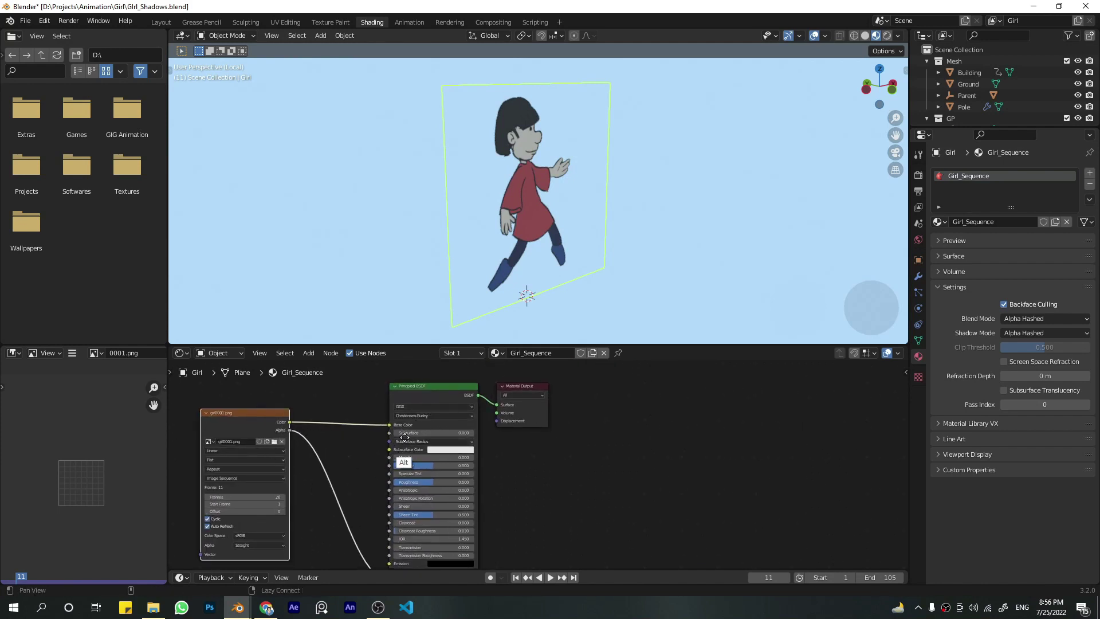
pyautogui.keyDown('shift'); pyautogui.scroll(-5, 401, 470); pyautogui.keyUp('shift')
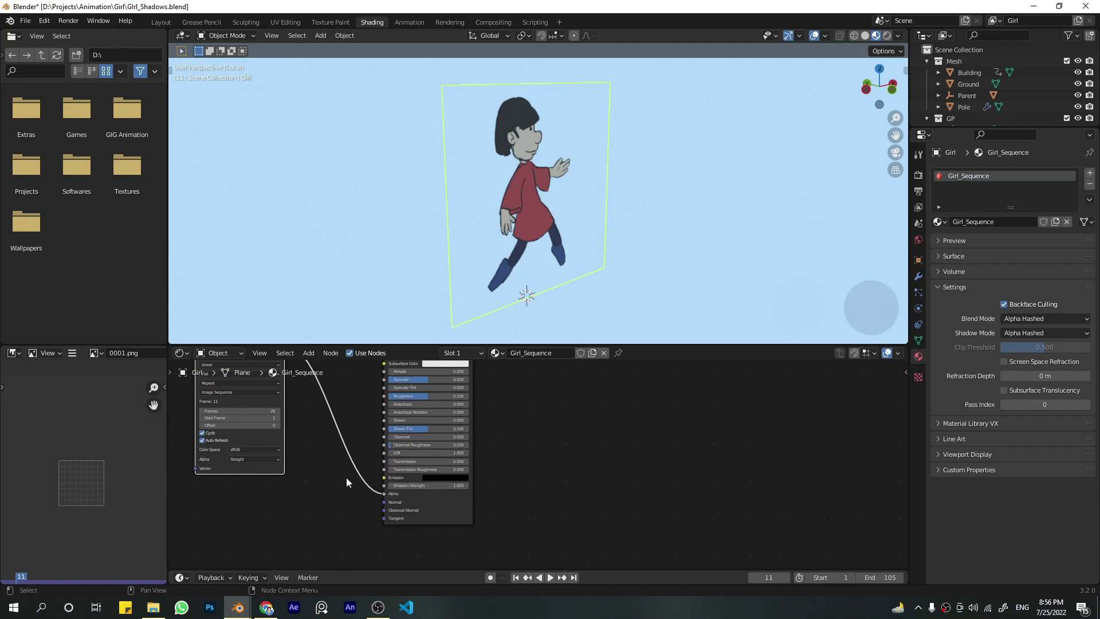
pyautogui.moveTo(336, 509); pyautogui.dragTo(335, 549, button='middle')
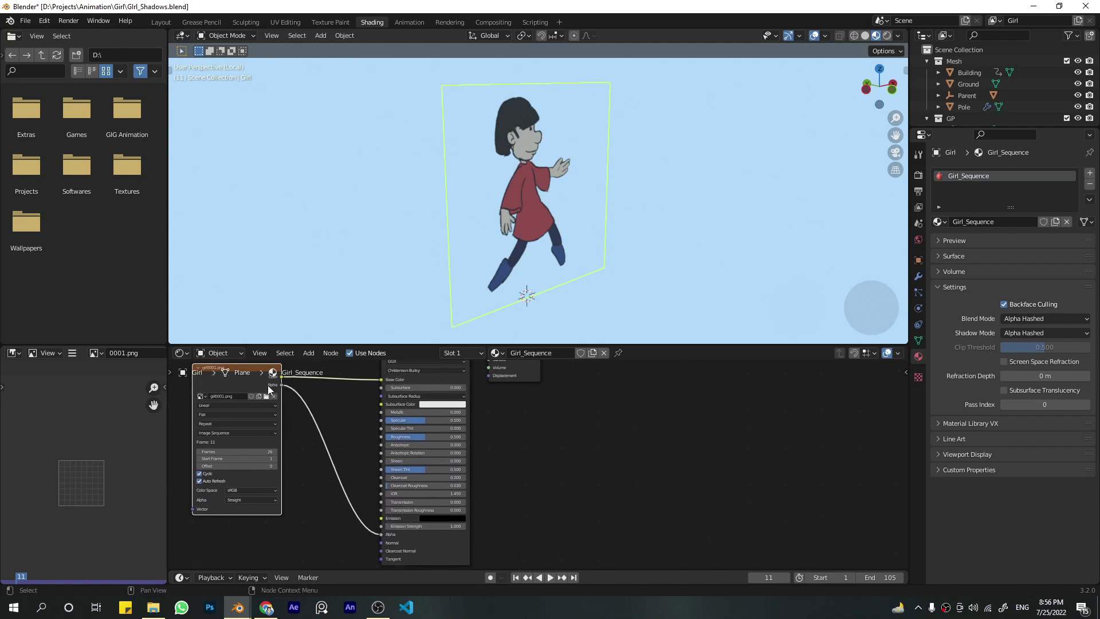
pyautogui.moveTo(388, 539)
pyautogui.keyDown('alt'); pyautogui.mouseDown()
pyautogui.moveTo(433, 516)
pyautogui.moveTo(398, 527)
pyautogui.mouseUp(); pyautogui.keyUp('alt')
pyautogui.keyDown('alt'); pyautogui.moveTo(434, 466); pyautogui.dragTo(404, 520); pyautogui.keyUp('alt')
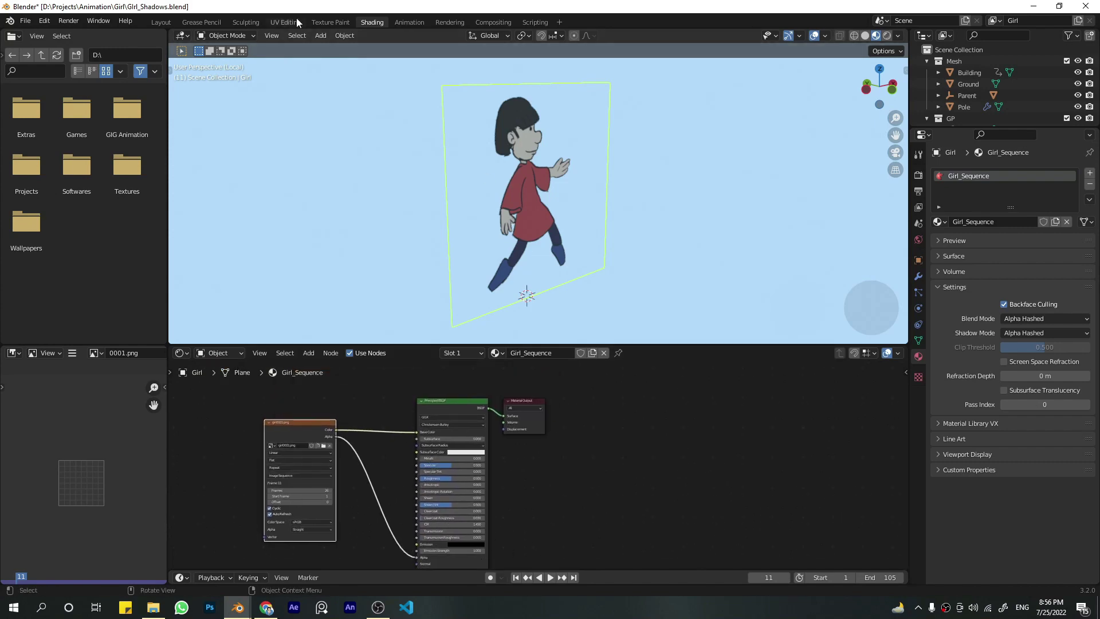
# Step: View the Layout scene in Rendered shading, trying and undoing a move of the girl plane
pyautogui.click(160, 22)
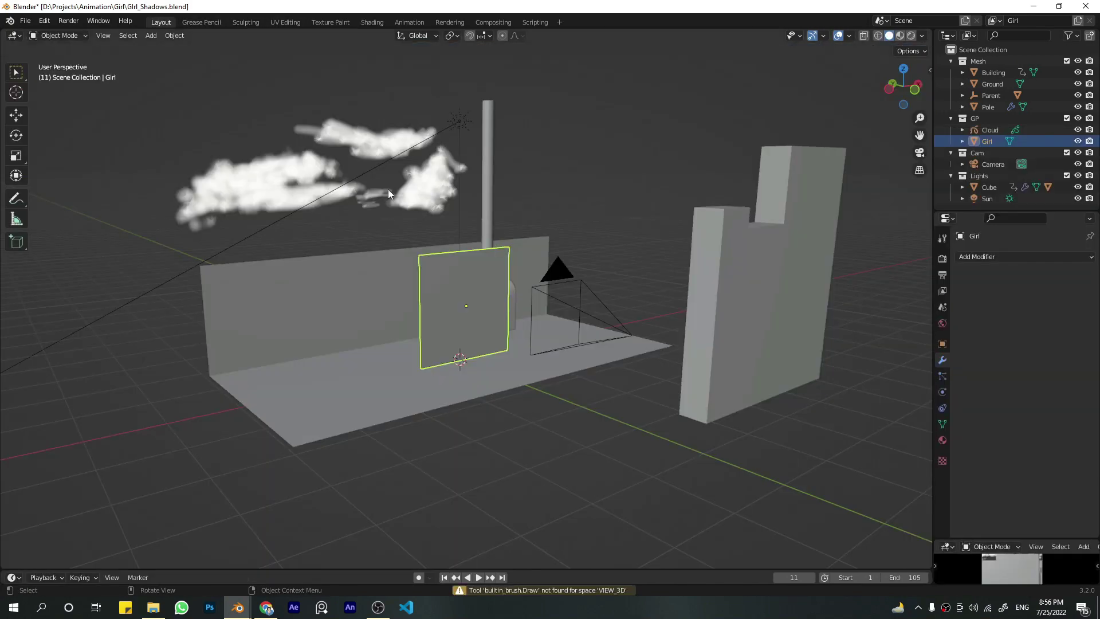
pyautogui.moveTo(387, 189)
pyautogui.mouseDown(button='middle')
pyautogui.moveTo(435, 298)
pyautogui.moveTo(890, 63)
pyautogui.mouseUp(button='middle')
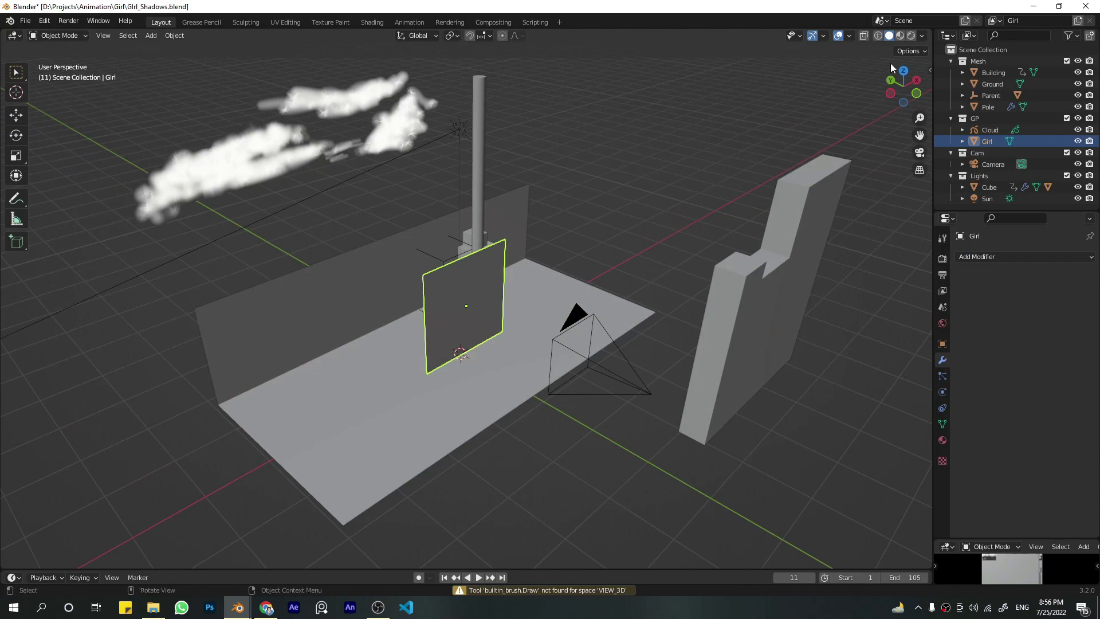
pyautogui.click(912, 36)
pyautogui.moveTo(569, 259)
pyautogui.mouseDown(button='middle')
pyautogui.moveTo(473, 313)
pyautogui.moveTo(556, 322)
pyautogui.moveTo(524, 336)
pyautogui.moveTo(521, 242)
pyautogui.mouseUp(button='middle')
pyautogui.press('g')
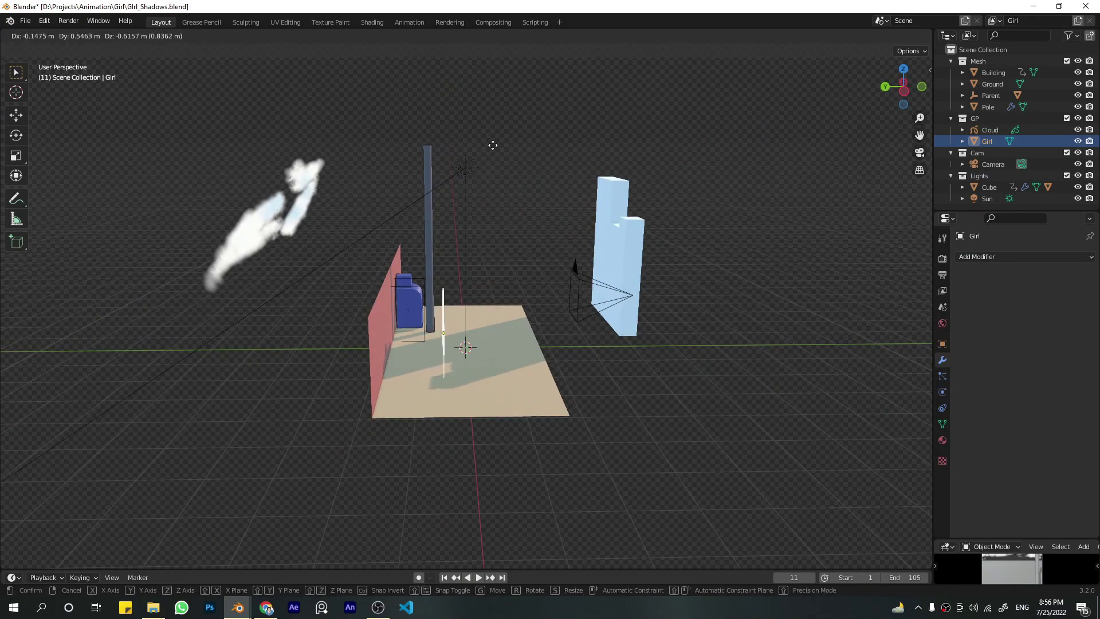
pyautogui.click(493, 146)
pyautogui.hotkey('ctrl', 'z')
# Step: Select the sun light and review its Light settings from a side view
pyautogui.click(472, 168)
pyautogui.keyDown('alt'); pyautogui.moveTo(490, 193); pyautogui.dragTo(460, 194); pyautogui.keyUp('alt')
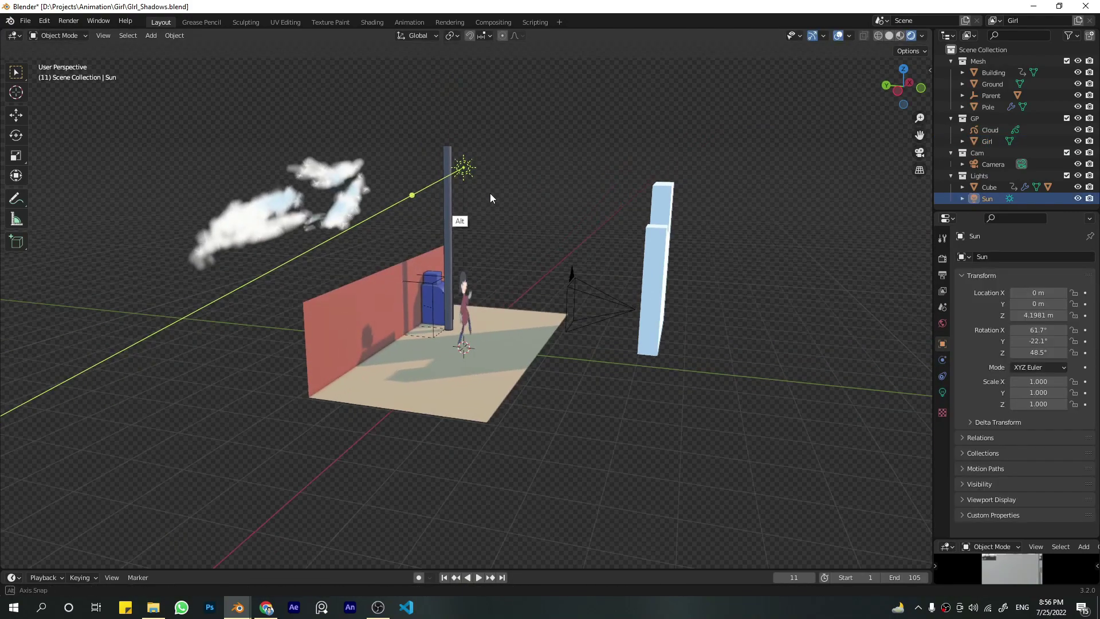
pyautogui.keyDown('alt'); pyautogui.moveTo(490, 197); pyautogui.dragTo(487, 228, button='middle'); pyautogui.keyUp('alt')
pyautogui.click(943, 392)
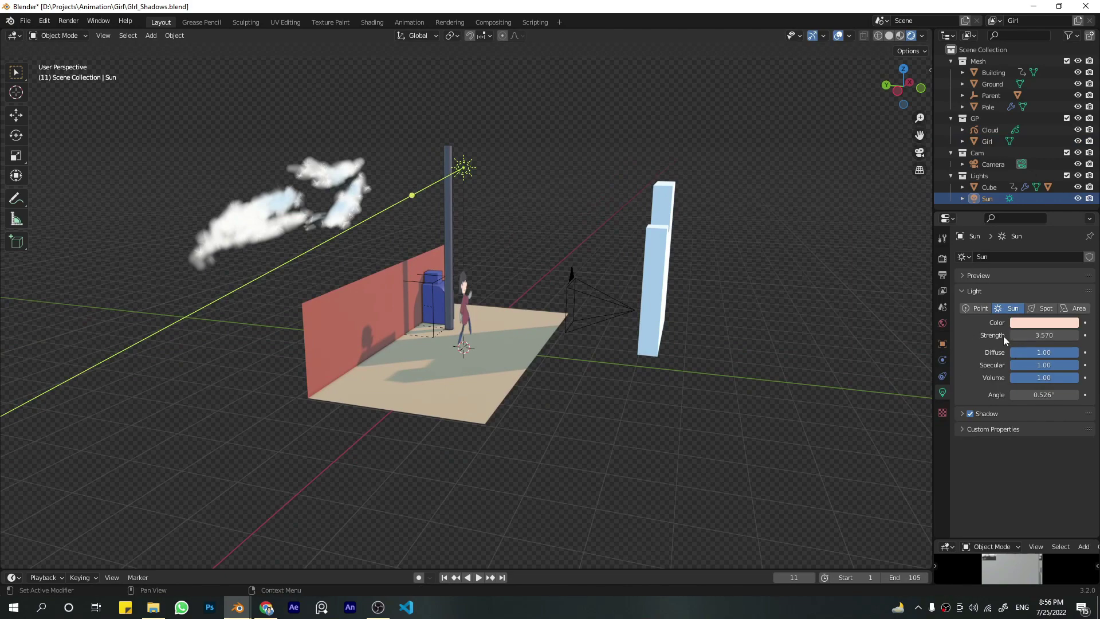
pyautogui.moveTo(515, 349); pyautogui.dragTo(568, 332, button='middle')
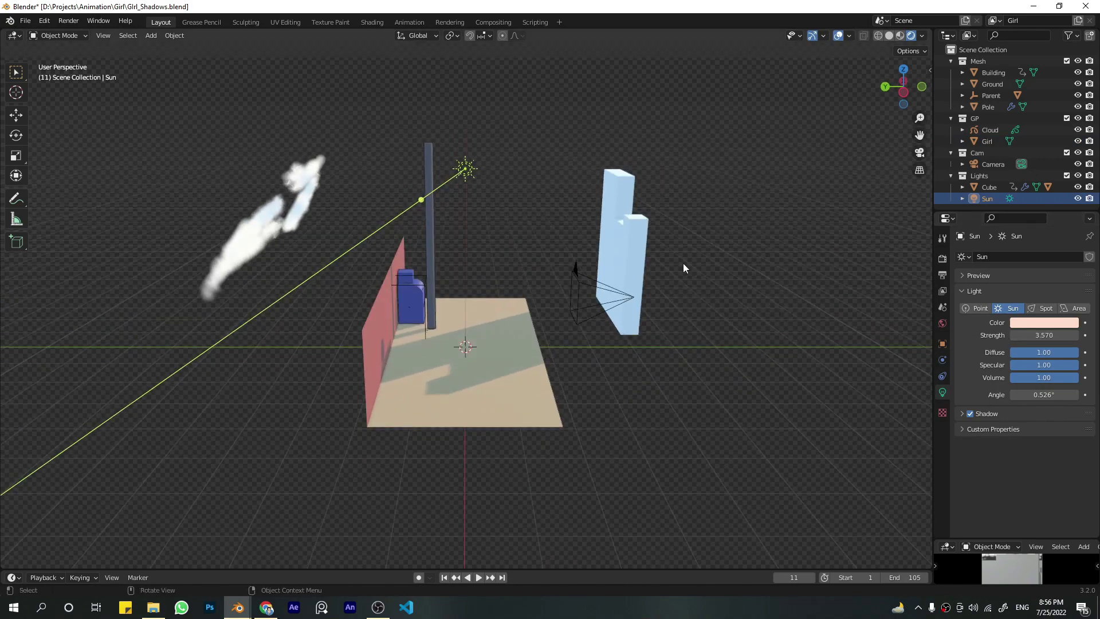
# Step: Switch to Material Preview and bring up the World background settings
pyautogui.click(900, 36)
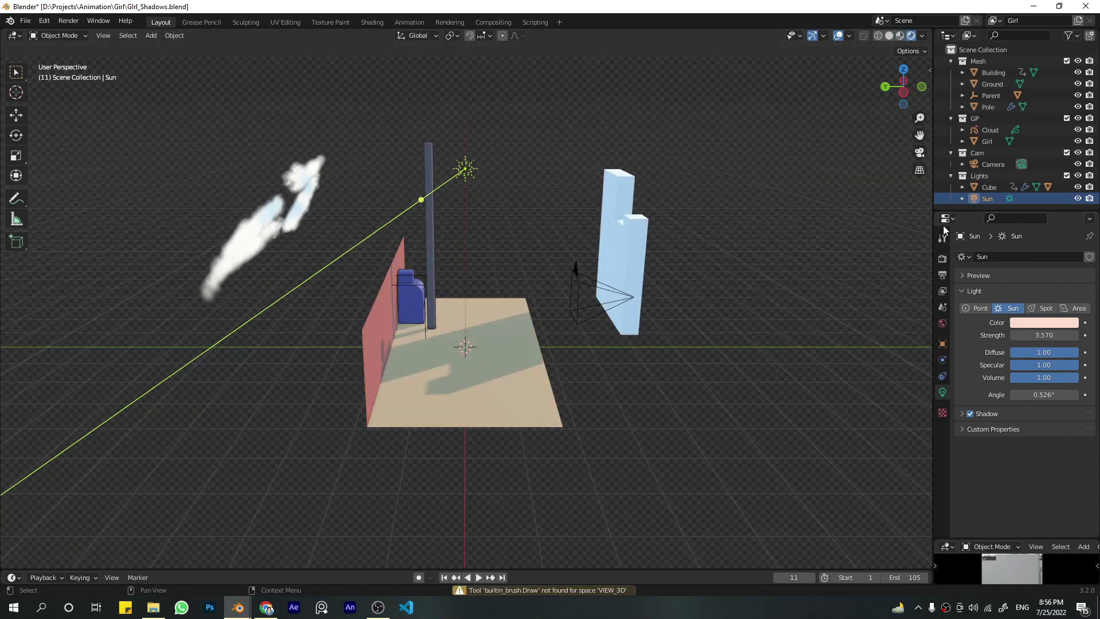
pyautogui.click(942, 259)
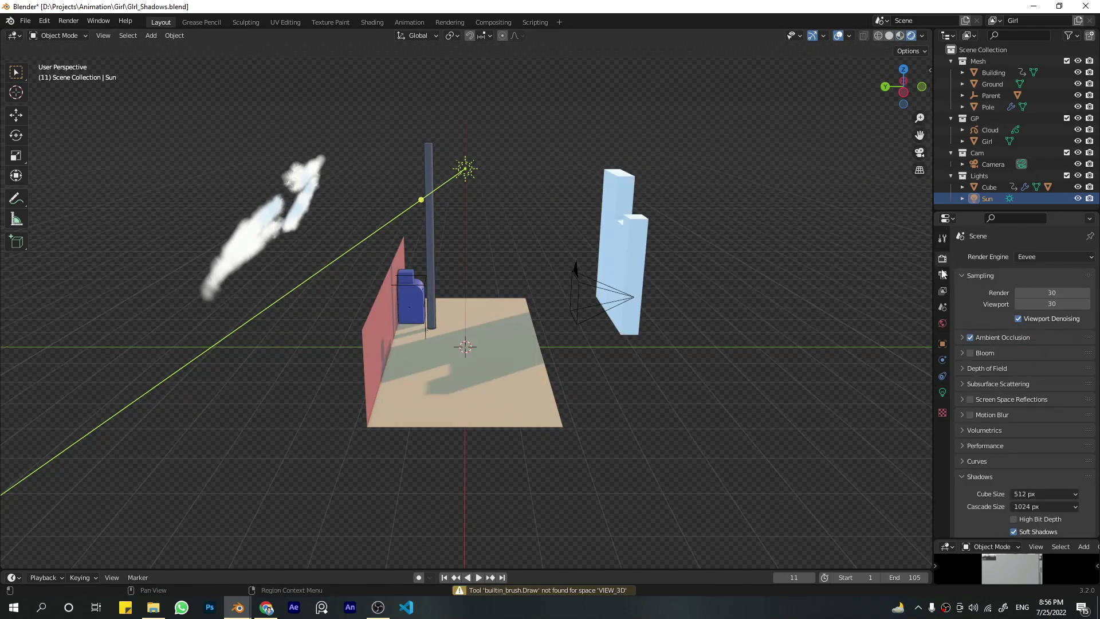
pyautogui.click(943, 323)
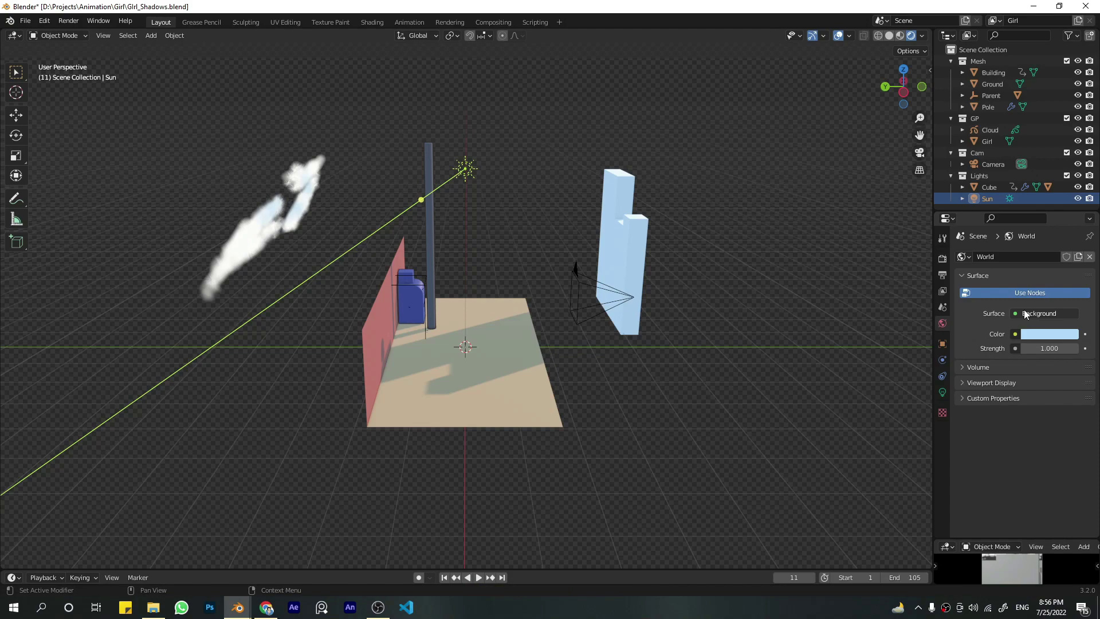
pyautogui.keyDown('alt'); pyautogui.moveTo(490, 335); pyautogui.dragTo(435, 330, button='middle'); pyautogui.keyUp('alt')
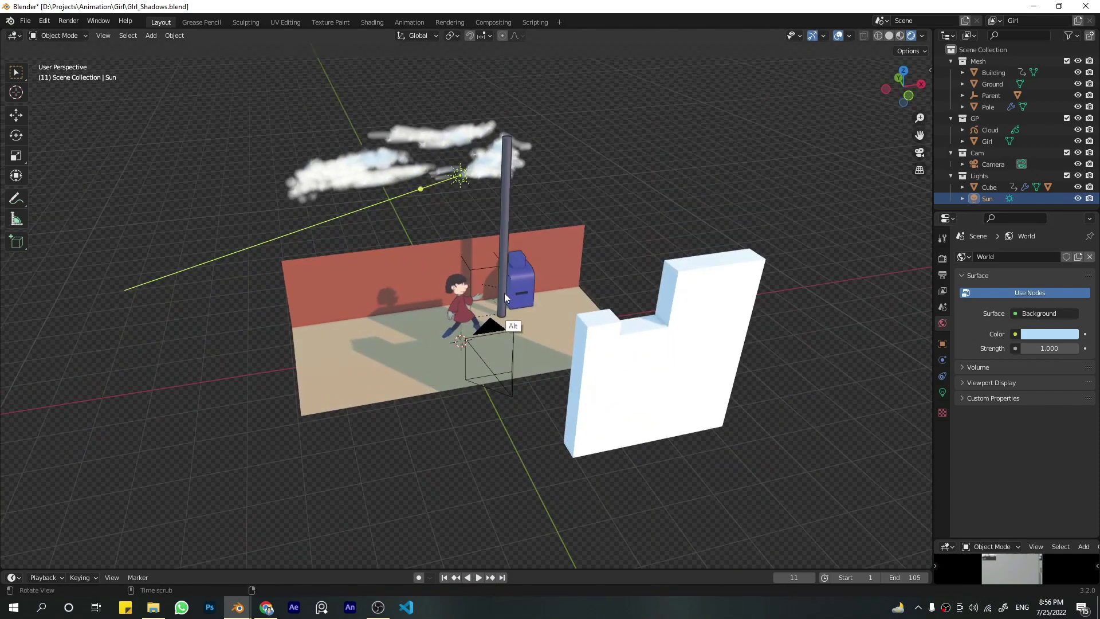
pyautogui.scroll(4, 502, 293)
pyautogui.keyDown('alt'); pyautogui.moveTo(508, 286); pyautogui.dragTo(553, 249, button='middle'); pyautogui.keyUp('alt')
pyautogui.click(514, 217)
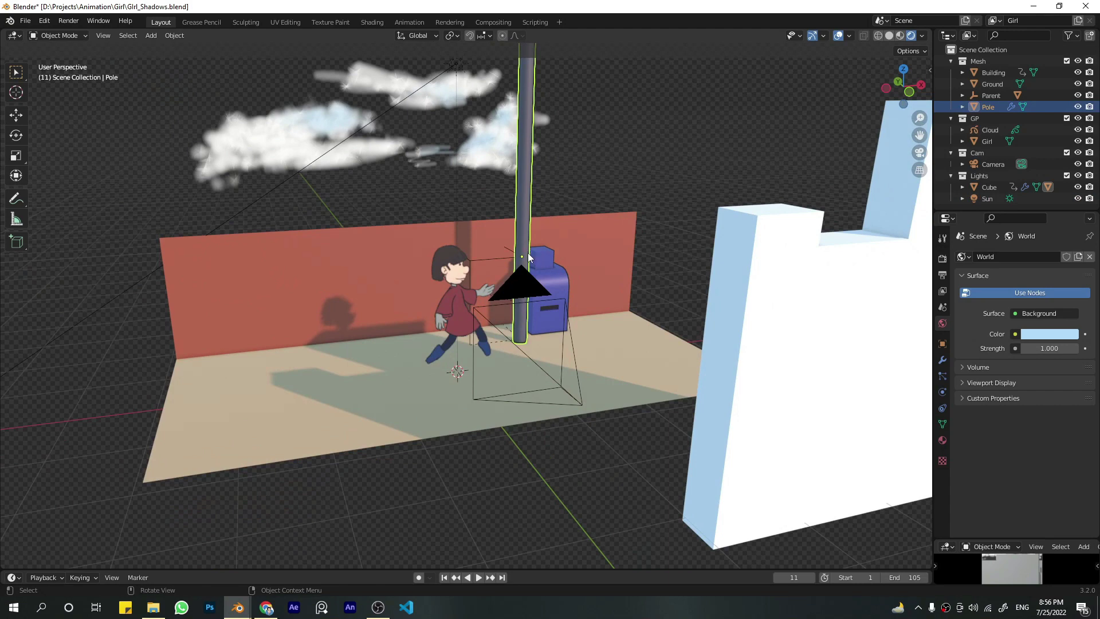
pyautogui.press('shift')
pyautogui.hotkey('shift', 'a')
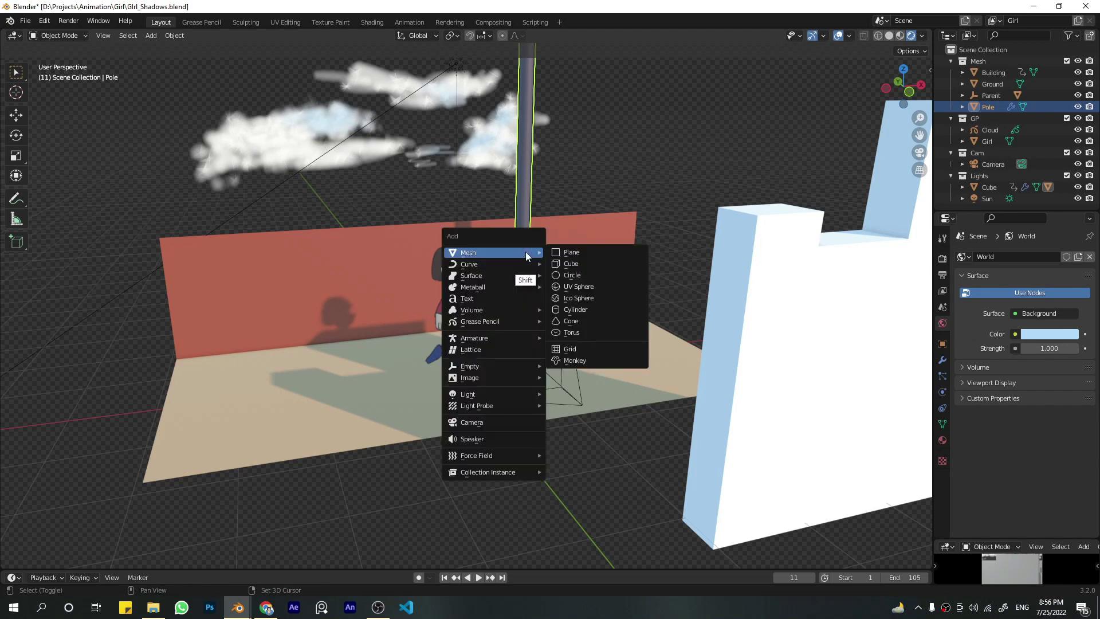
pyautogui.moveTo(497, 323)
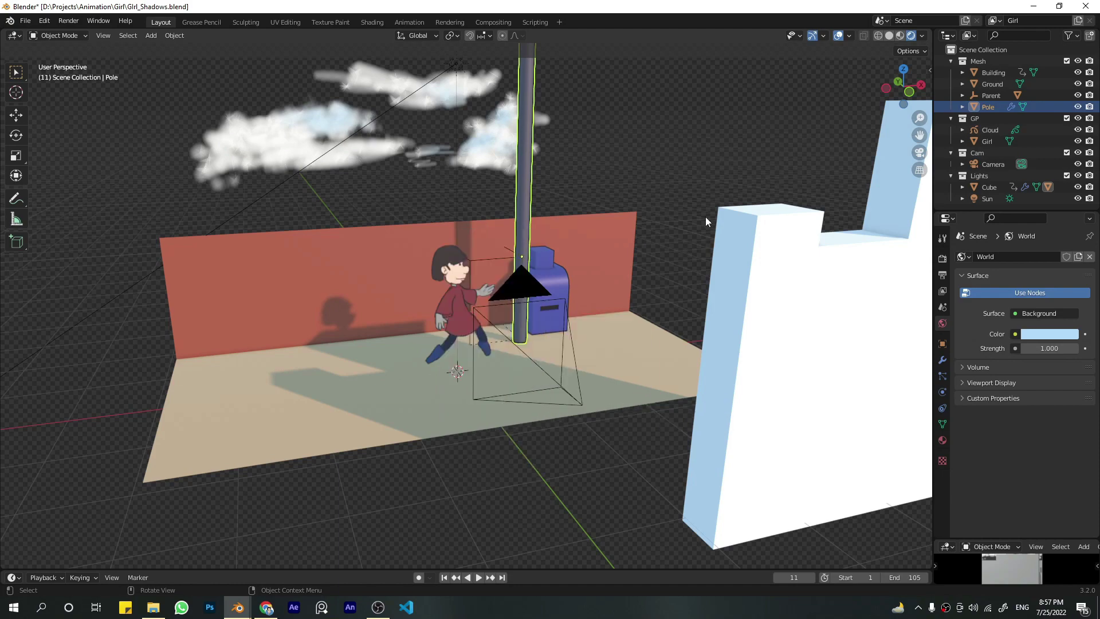
pyautogui.click(558, 213)
pyautogui.moveTo(575, 229); pyautogui.dragTo(519, 167, button='middle')
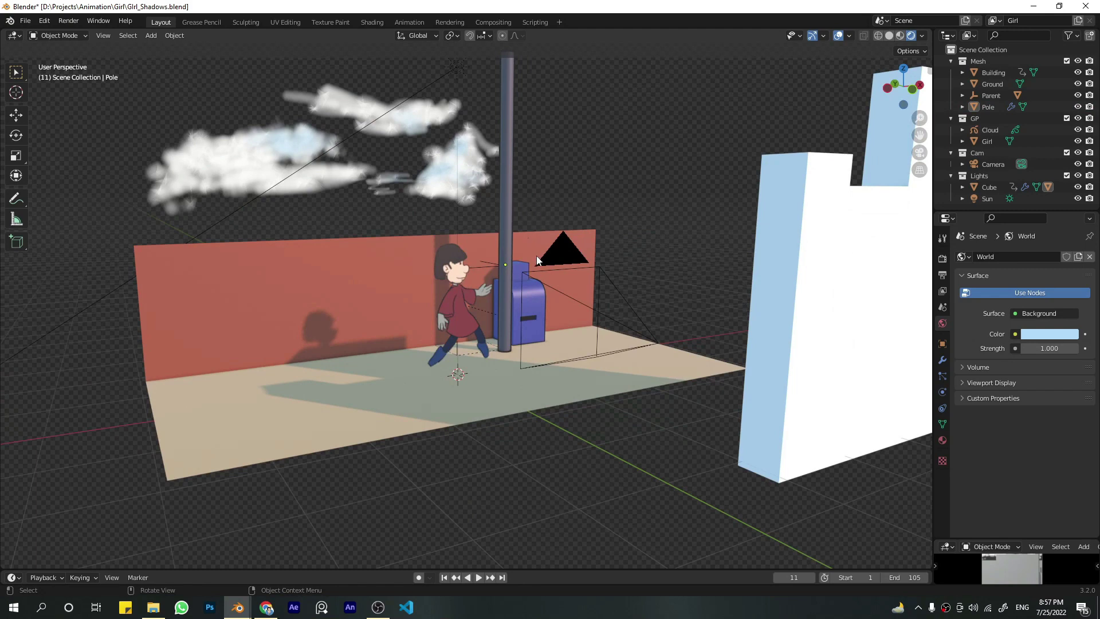
pyautogui.click(502, 337)
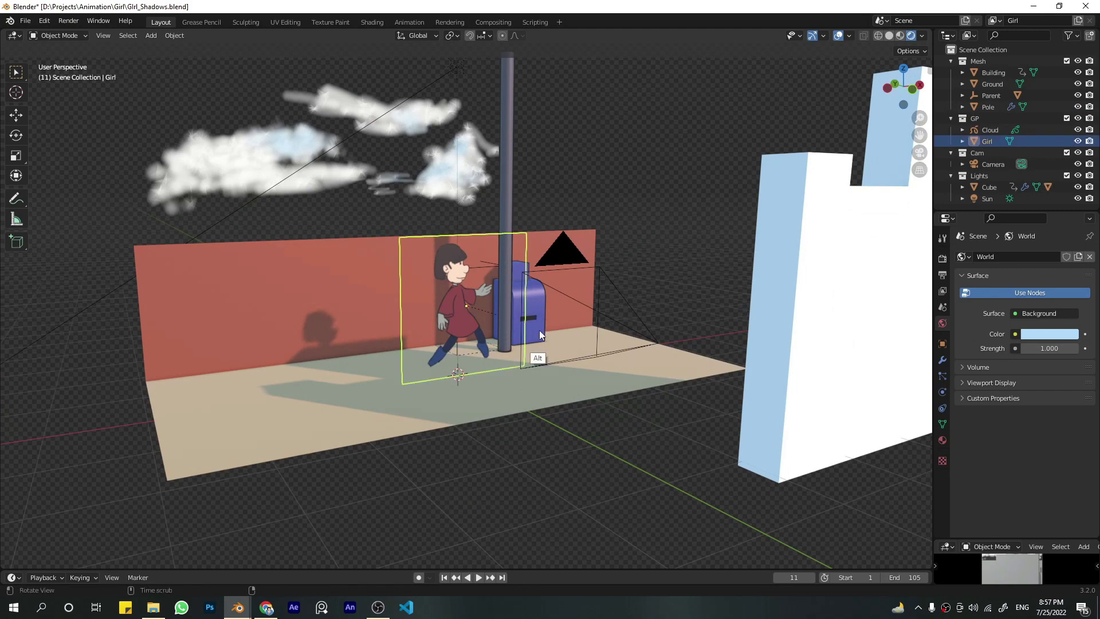
pyautogui.keyDown('alt'); pyautogui.moveTo(538, 330); pyautogui.dragTo(571, 292); pyautogui.keyUp('alt')
pyautogui.click(545, 294)
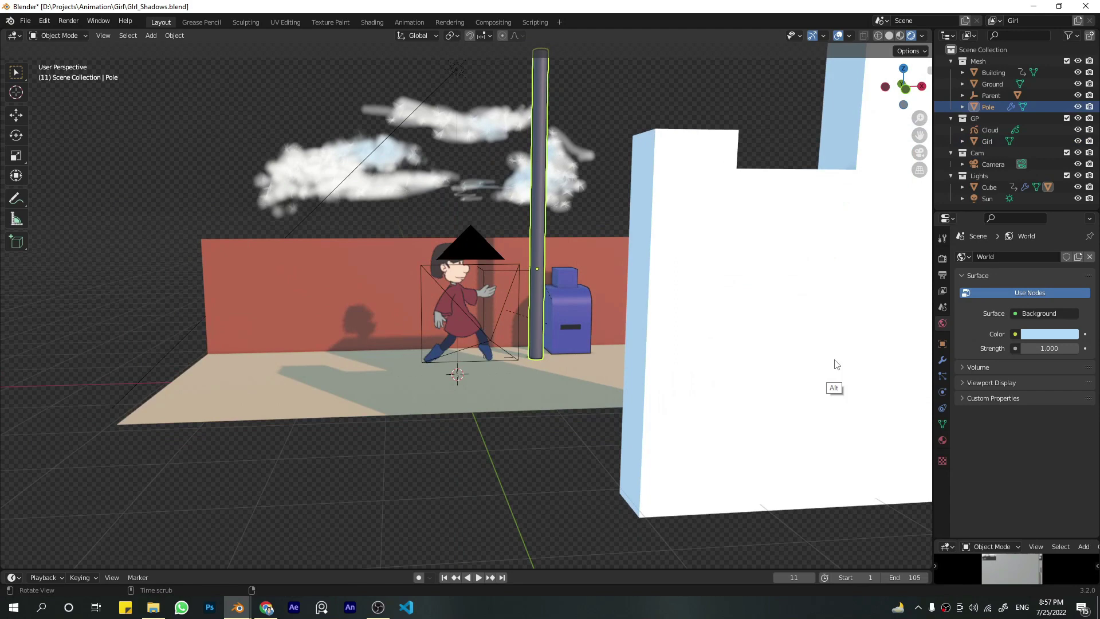
# Step: Inspect the pole's base material and its Black emission outline material
pyautogui.click(943, 440)
pyautogui.click(979, 259)
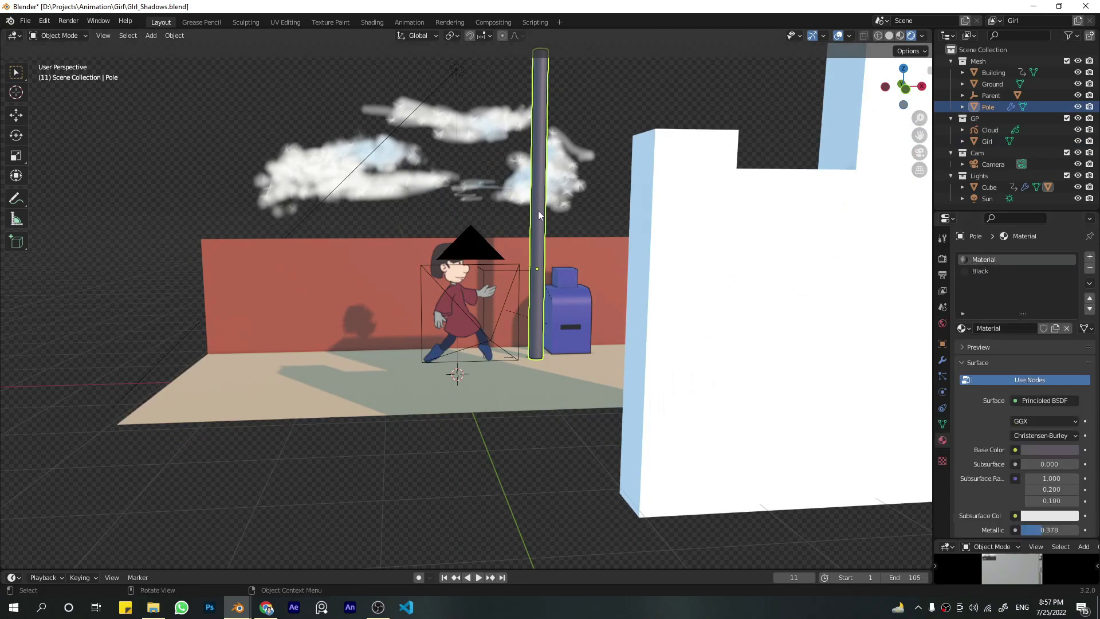
pyautogui.click(967, 273)
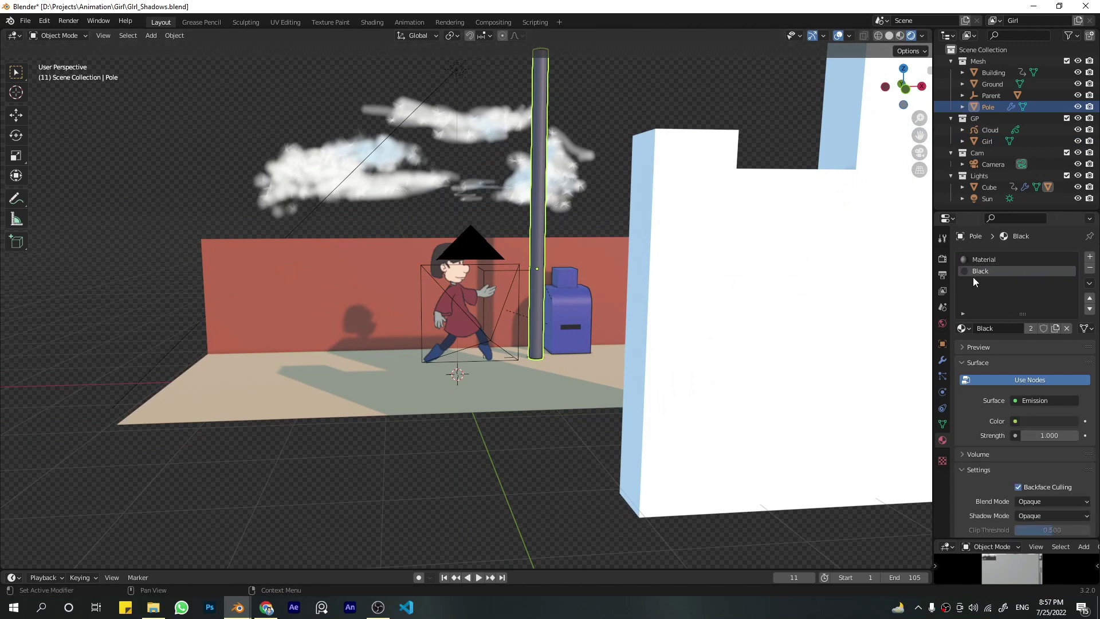
# Step: Enable Only Rim on the pole's Solidify modifier and set Material Offset from 2 to 1
pyautogui.click(943, 359)
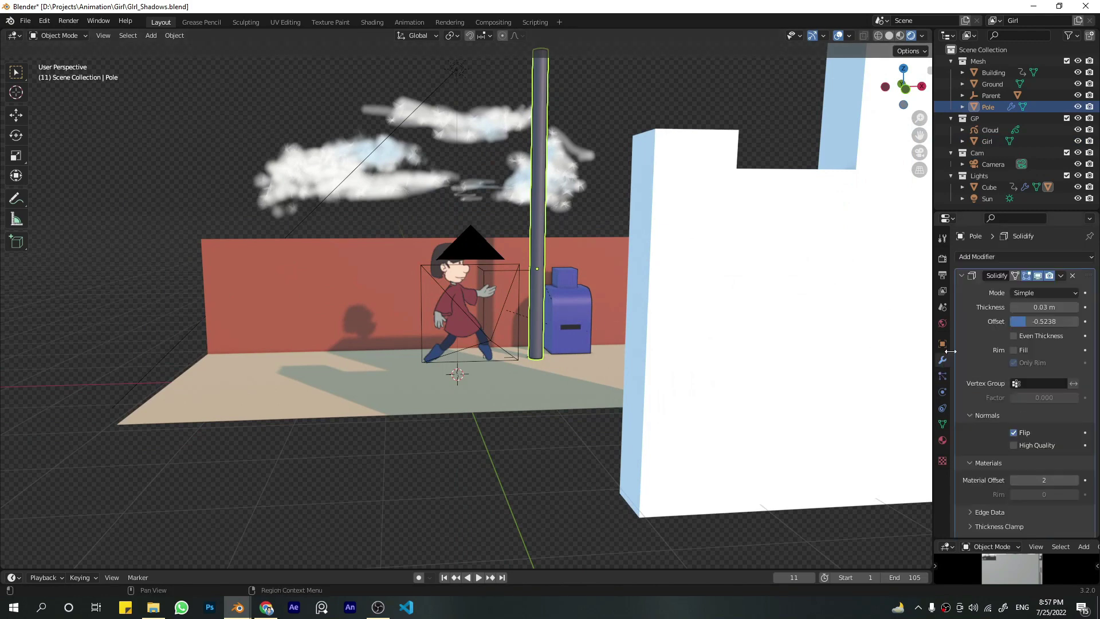
pyautogui.click(997, 258)
pyautogui.click(997, 259)
pyautogui.scroll(-1, 1013, 312)
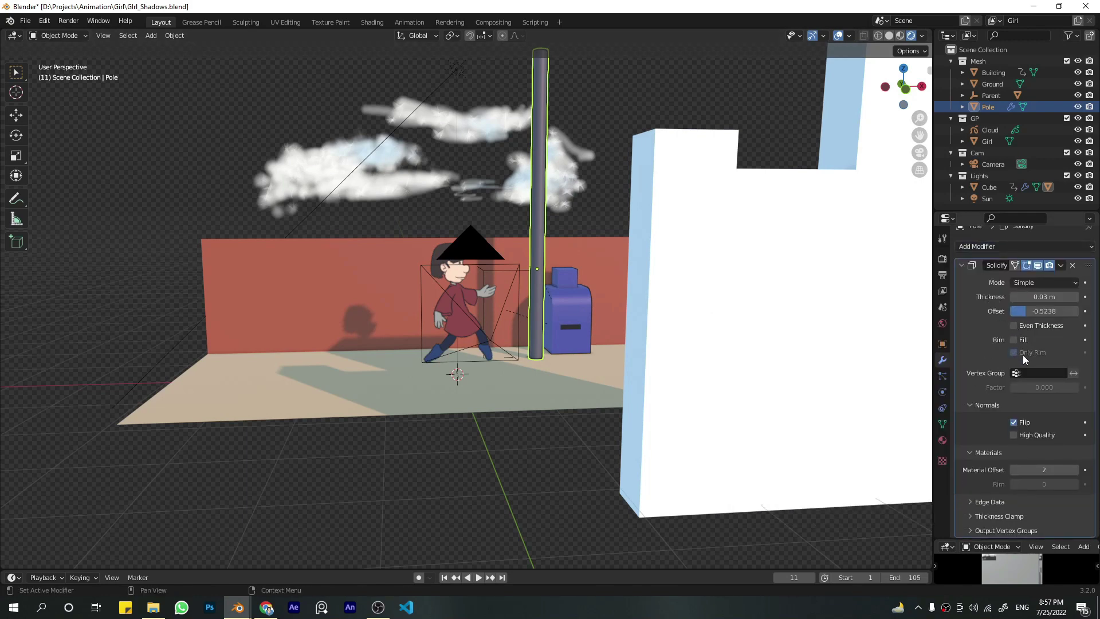
pyautogui.click(1013, 352)
pyautogui.click(1015, 470)
pyautogui.keyDown('alt'); pyautogui.moveTo(524, 283); pyautogui.dragTo(570, 318); pyautogui.keyUp('alt')
# Step: Recheck the pole's material slots and orbit to view its black outline
pyautogui.click(943, 440)
pyautogui.click(996, 248)
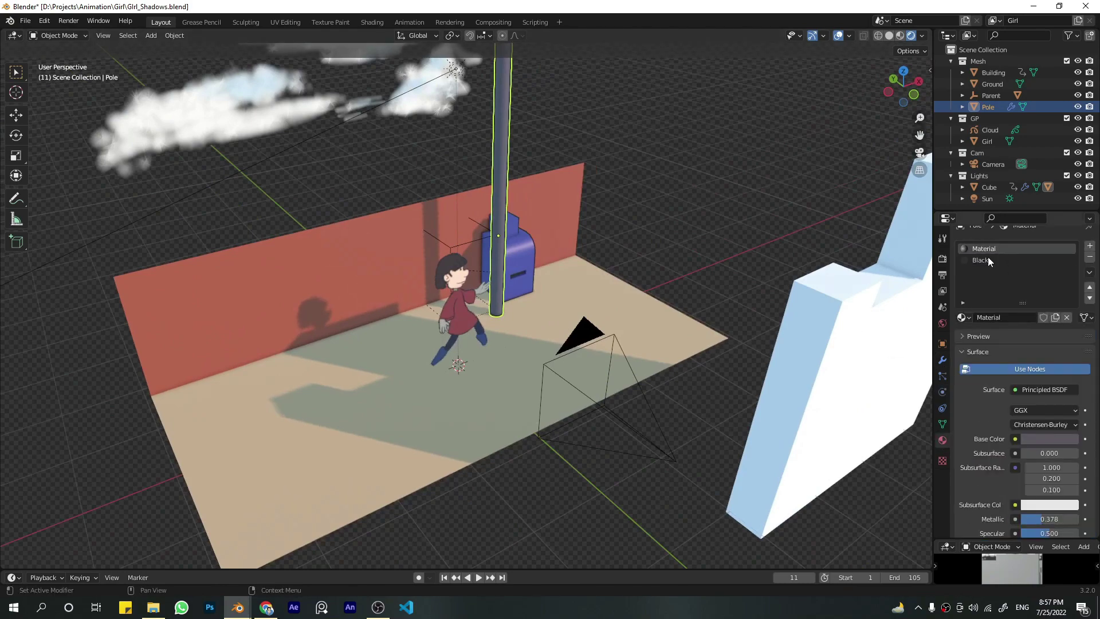
pyautogui.click(988, 259)
pyautogui.keyDown('alt'); pyautogui.moveTo(739, 317); pyautogui.dragTo(562, 344); pyautogui.keyUp('alt')
# Step: Play the walk from the first frame, pause at frame 103, and check the camera view
pyautogui.click(445, 578)
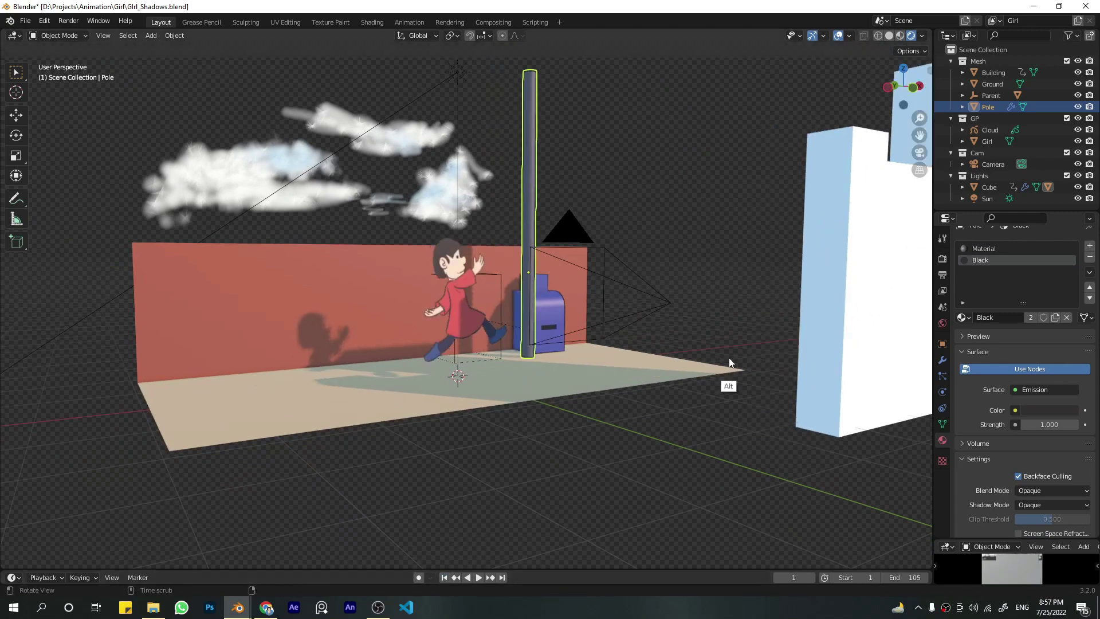
pyautogui.click(479, 578)
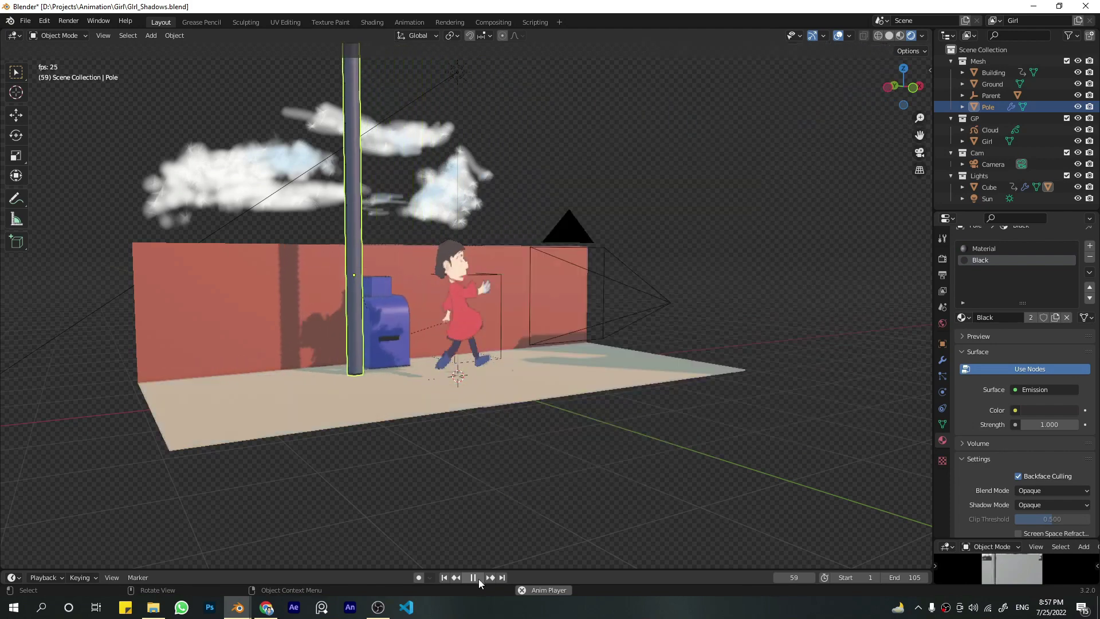
pyautogui.click(479, 578)
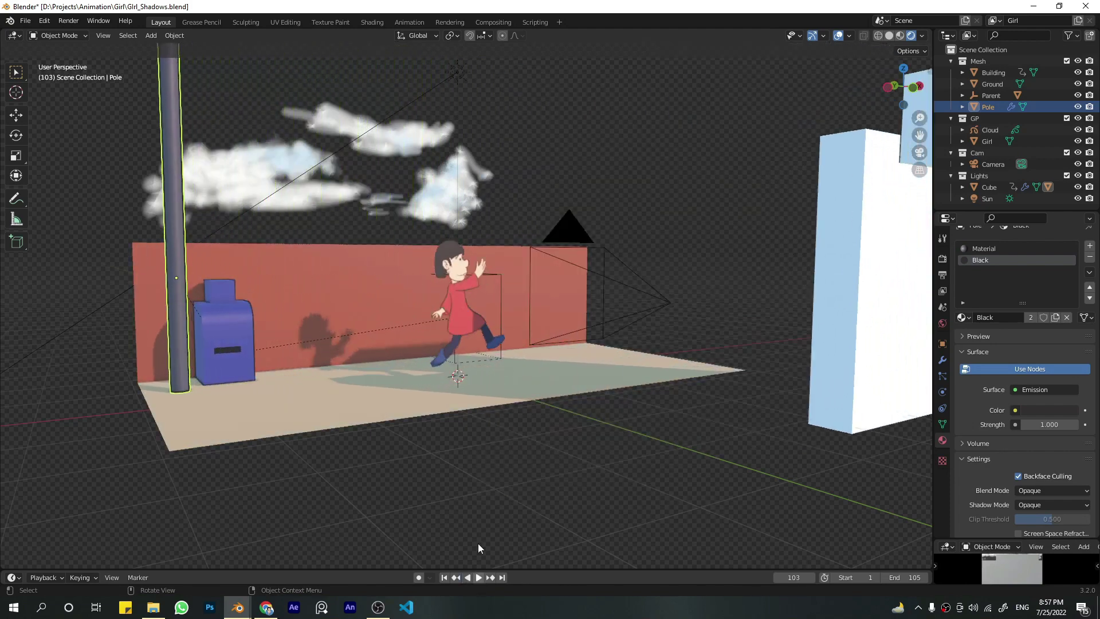
pyautogui.keyDown('alt'); pyautogui.moveTo(478, 544); pyautogui.dragTo(532, 323, button='middle'); pyautogui.keyUp('alt')
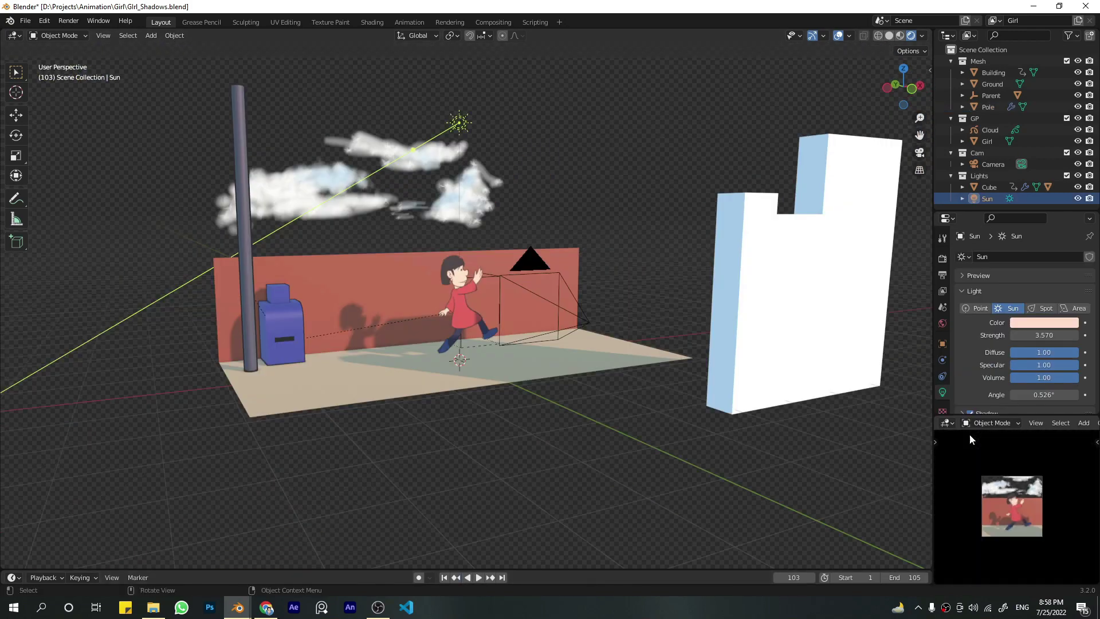
pyautogui.keyDown('alt'); pyautogui.moveTo(516, 234); pyautogui.dragTo(472, 276, button='middle'); pyautogui.keyUp('alt')
pyautogui.press('KP_0')
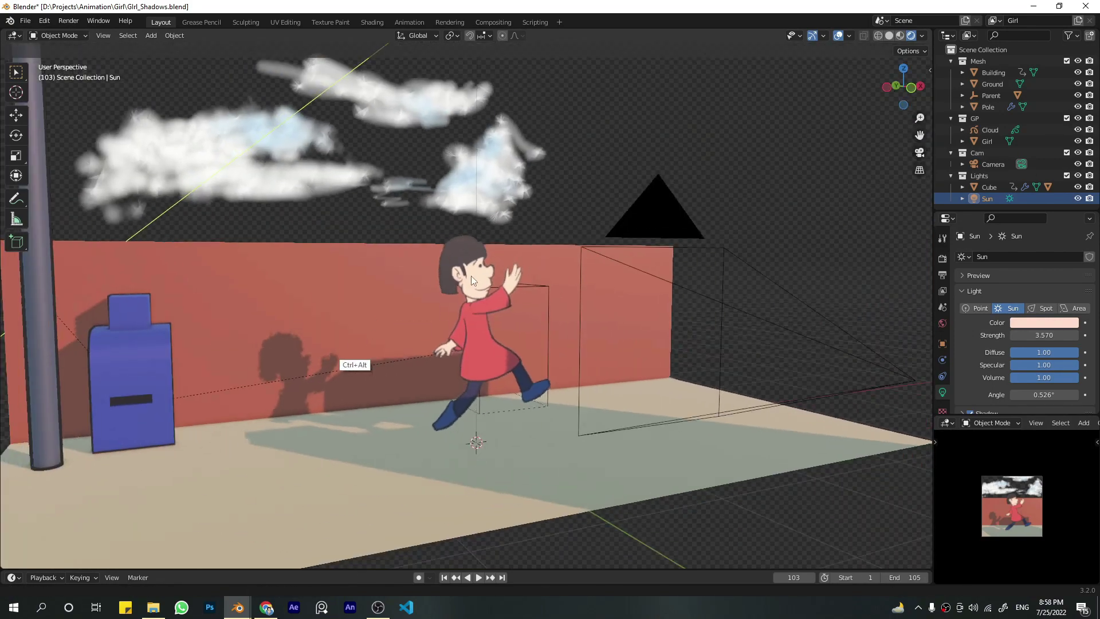
pyautogui.scroll(-6, 393, 198)
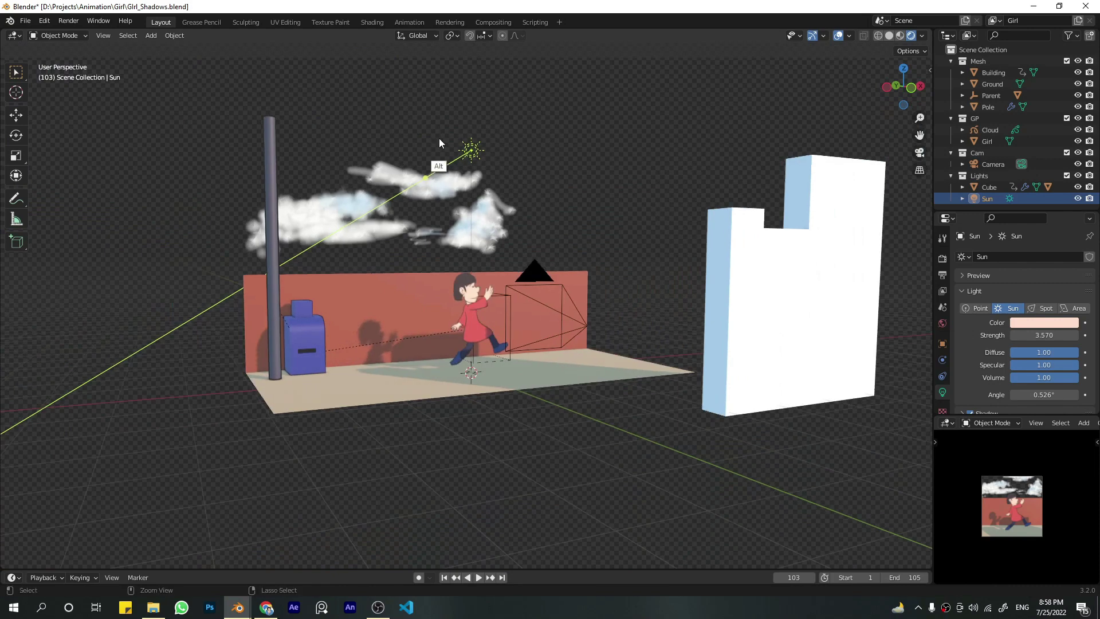
# Step: Rotate the sun so the girl's shadow falls just behind her on the red wall
pyautogui.moveTo(426, 176); pyautogui.dragTo(424, 178)
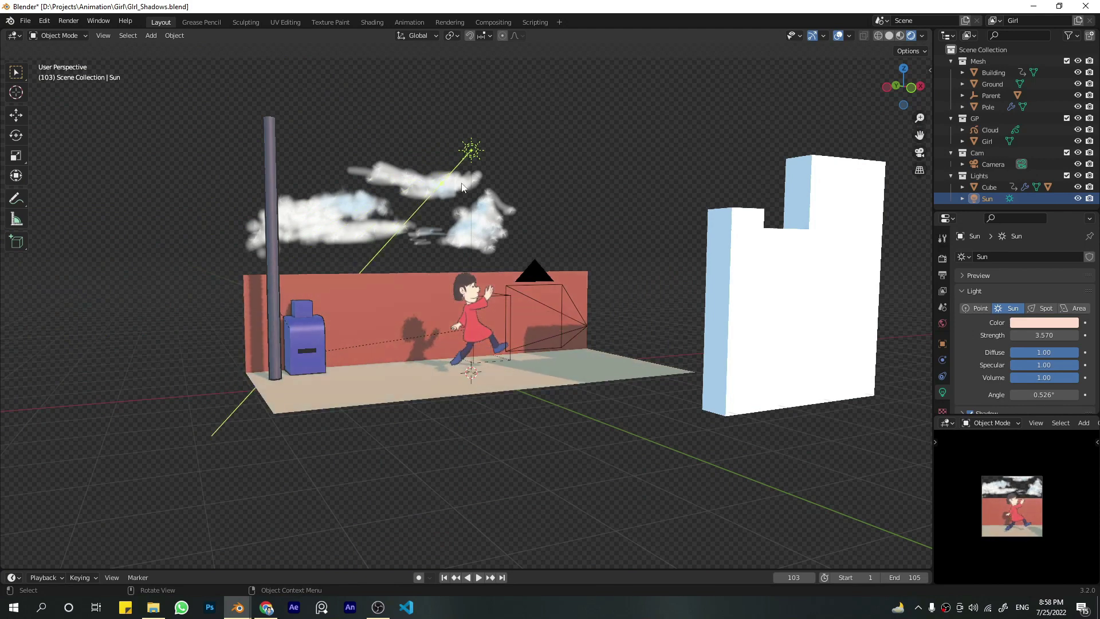
pyautogui.click(477, 320)
pyautogui.moveTo(487, 333)
pyautogui.keyDown('alt'); pyautogui.mouseDown()
pyautogui.moveTo(466, 331)
pyautogui.moveTo(476, 359)
pyautogui.moveTo(476, 339)
pyautogui.mouseUp(); pyautogui.keyUp('alt')
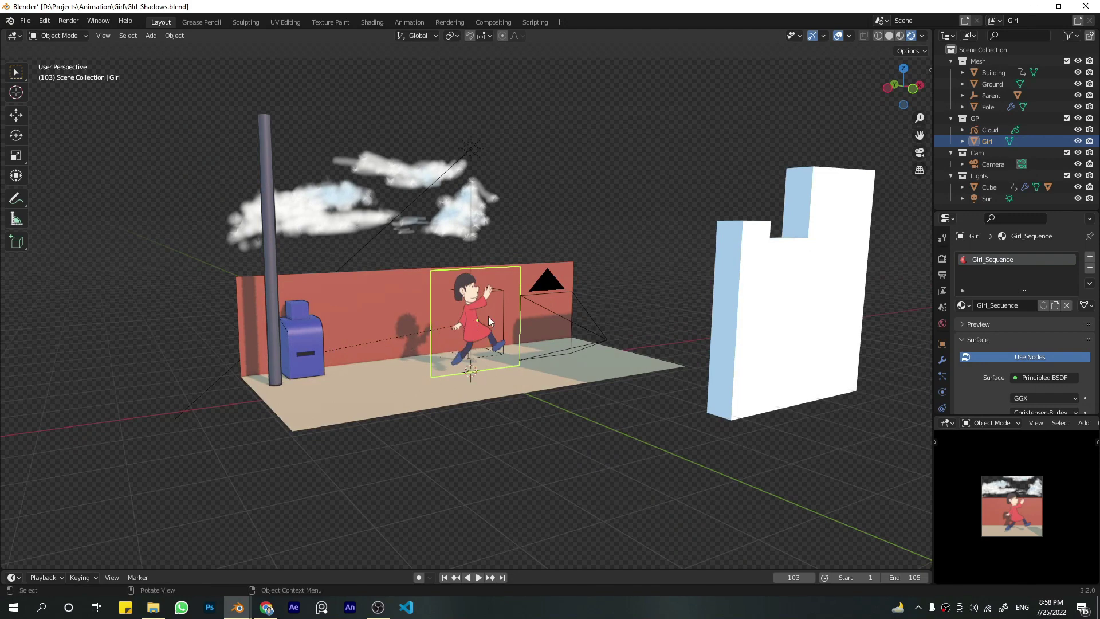
pyautogui.moveTo(478, 314)
pyautogui.keyDown('alt'); pyautogui.mouseDown()
pyautogui.moveTo(494, 321)
pyautogui.moveTo(481, 319)
pyautogui.mouseUp(); pyautogui.keyUp('alt')
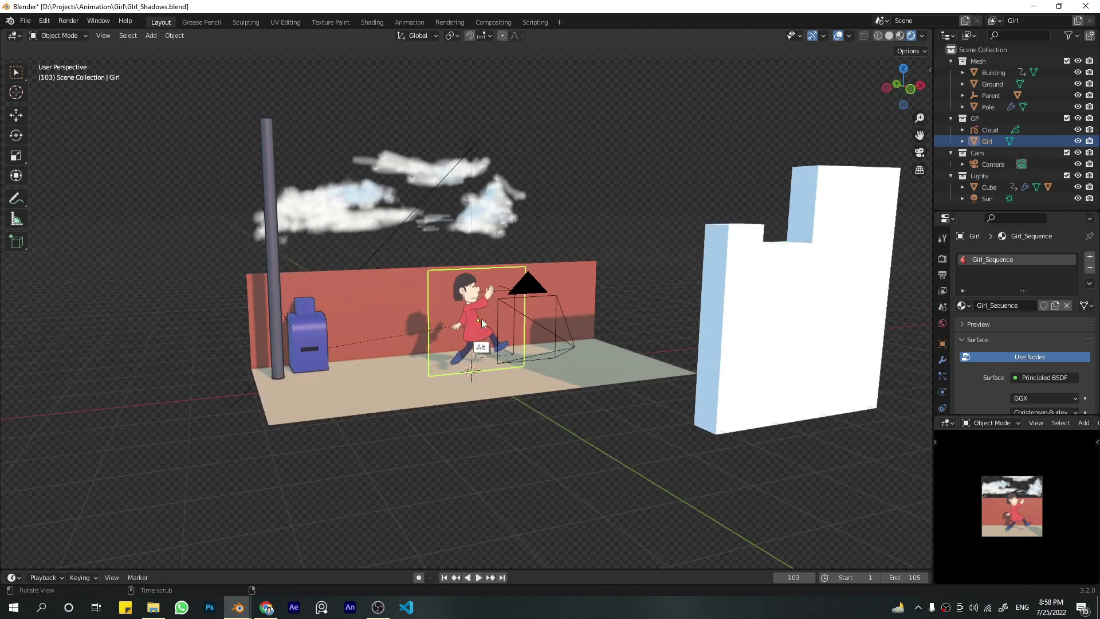
pyautogui.click(472, 140)
pyautogui.moveTo(442, 181)
pyautogui.mouseDown()
pyautogui.moveTo(457, 196)
pyautogui.moveTo(439, 172)
pyautogui.mouseUp()
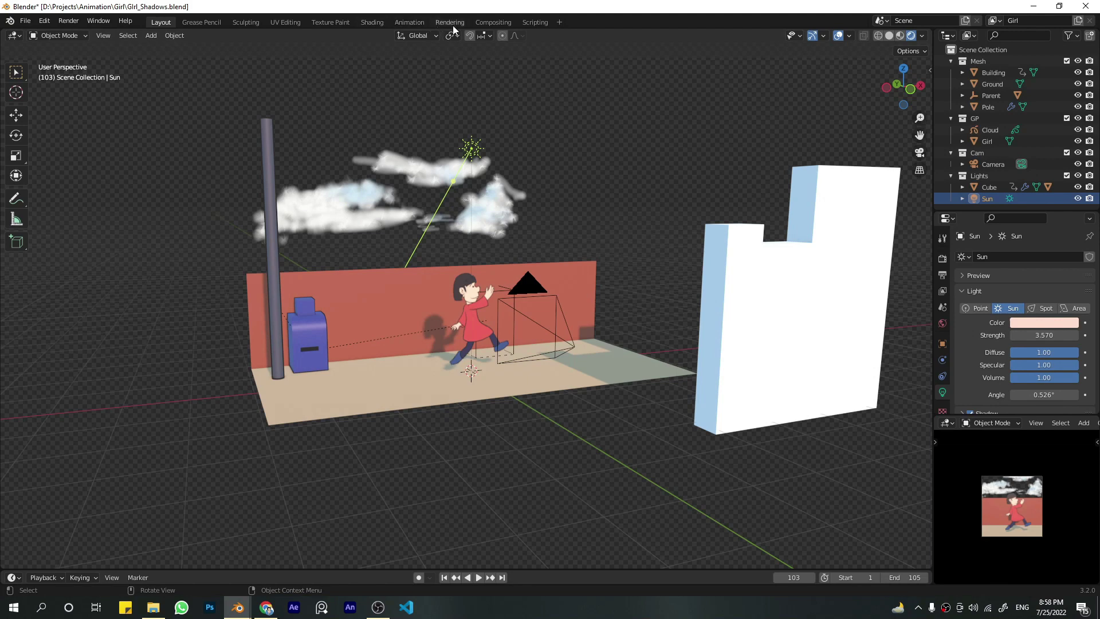
# Step: In the Compositing workspace, go to frame 35 and render it with F12
pyautogui.click(493, 22)
pyautogui.moveTo(393, 258); pyautogui.dragTo(429, 188, button='middle')
pyautogui.click(378, 608)
pyautogui.click(379, 608)
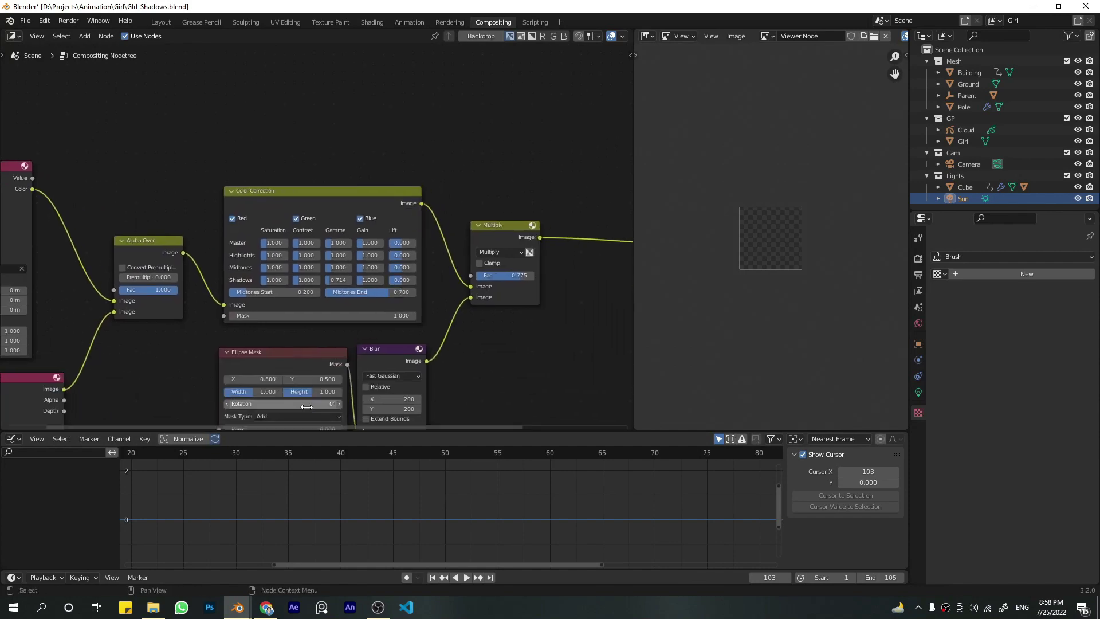
pyautogui.click(288, 453)
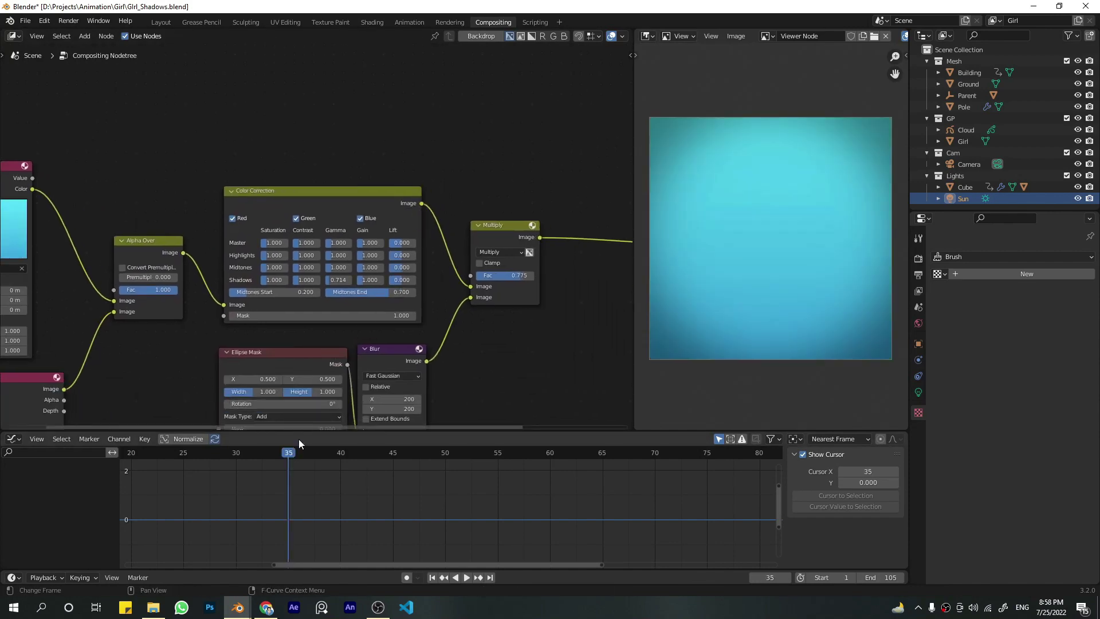
pyautogui.press('F12')
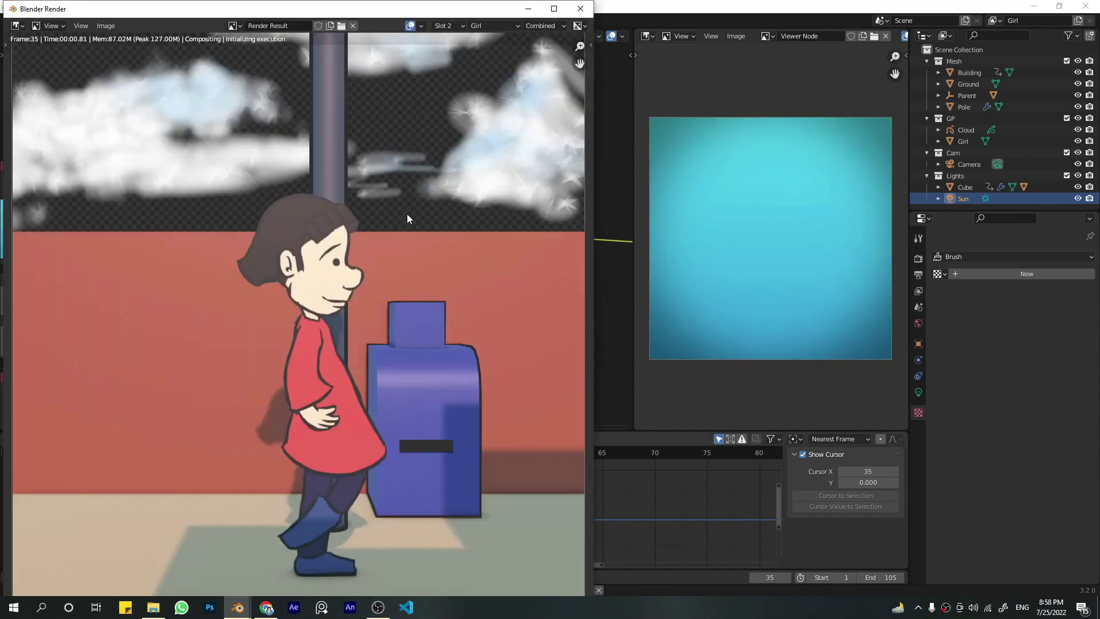
# Step: Close the render window and return to the Layout workspace
pyautogui.scroll(-3, 407, 218)
pyautogui.click(581, 8)
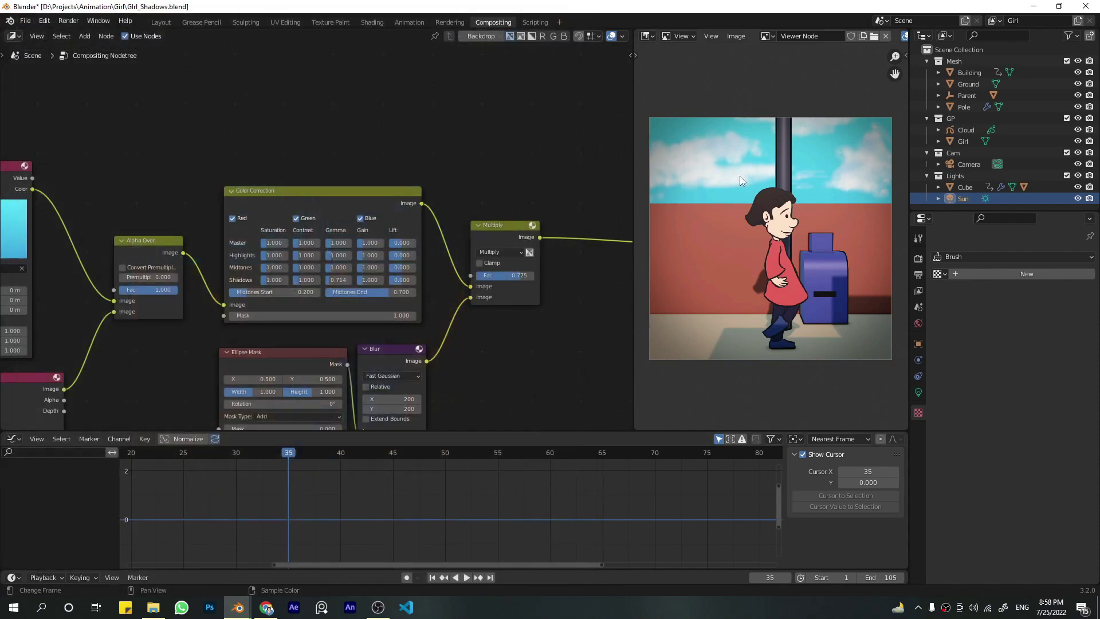
pyautogui.click(150, 22)
pyautogui.moveTo(373, 175); pyautogui.dragTo(443, 235, button='middle')
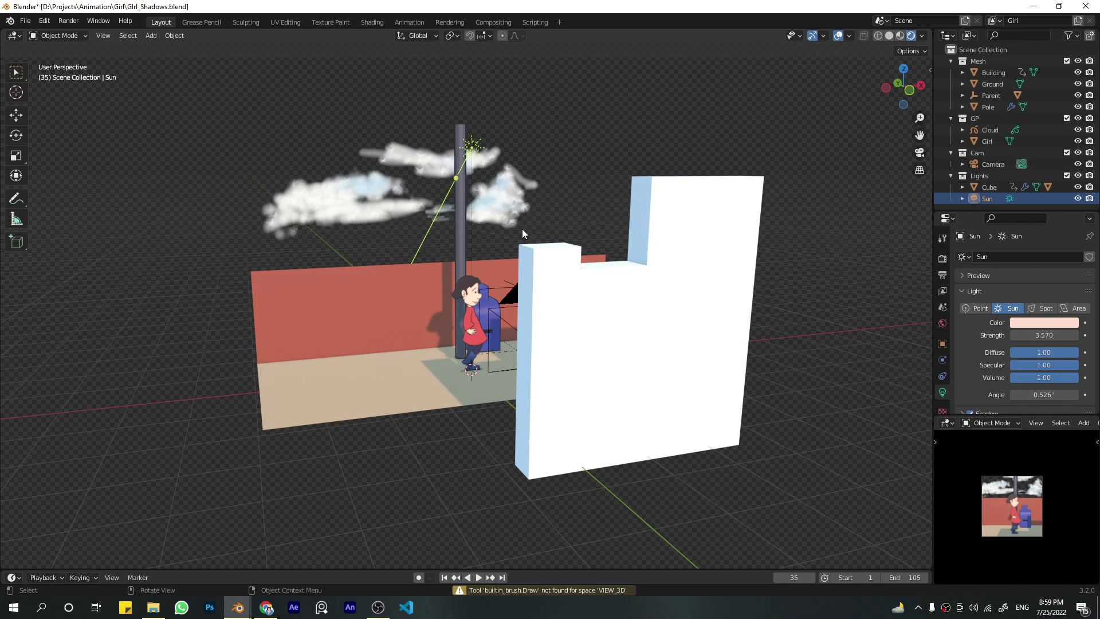
# Step: Look through the camera and scroll Render properties to Film Transparent and Standard view transform
pyautogui.press('KP_0')
pyautogui.click(943, 258)
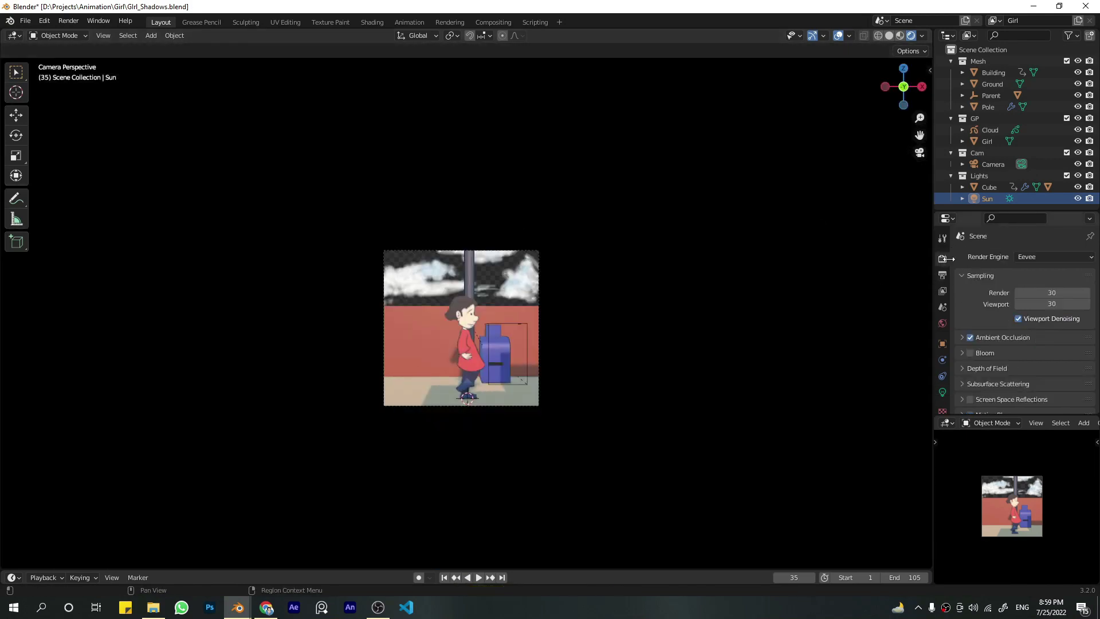
pyautogui.scroll(-10, 947, 260)
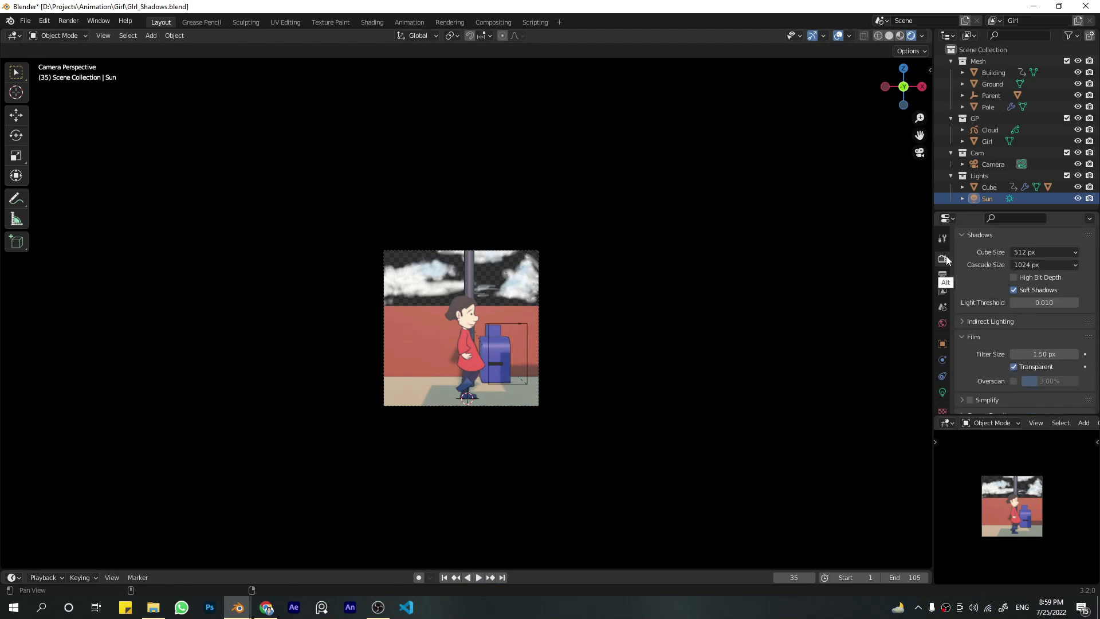
pyautogui.scroll(-5, 985, 324)
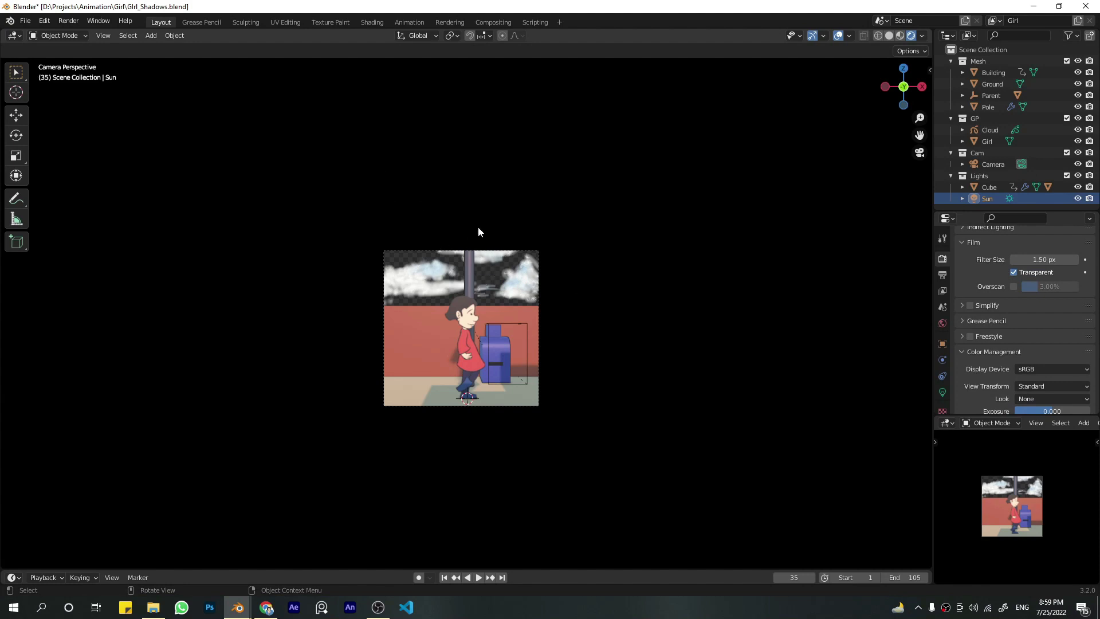
# Step: Switch to the Compositing workspace and review the Sky and Alpha Over nodes
pyautogui.click(493, 22)
pyautogui.moveTo(366, 266); pyautogui.dragTo(600, 283, button='middle')
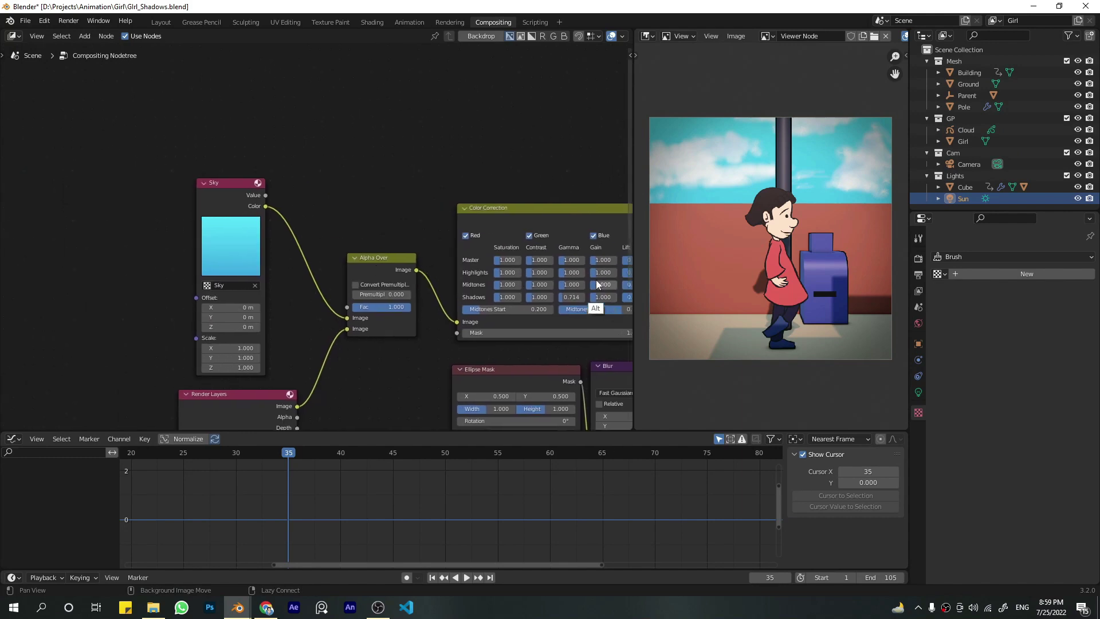
pyautogui.moveTo(252, 150)
pyautogui.mouseDown()
pyautogui.moveTo(208, 218)
pyautogui.moveTo(253, 150)
pyautogui.mouseUp()
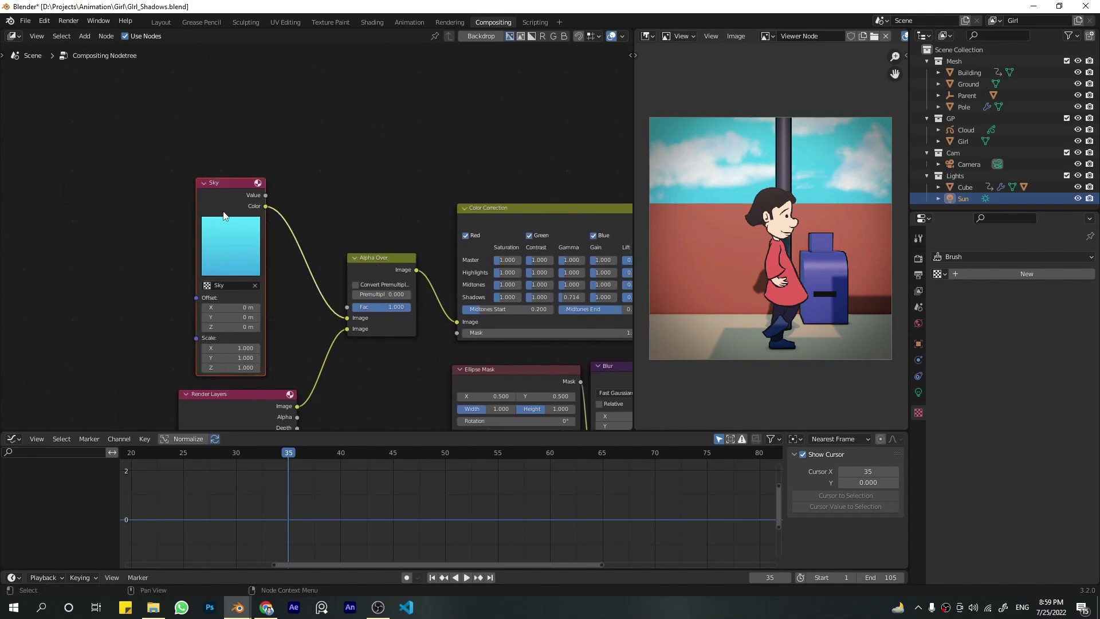
pyautogui.click(380, 262)
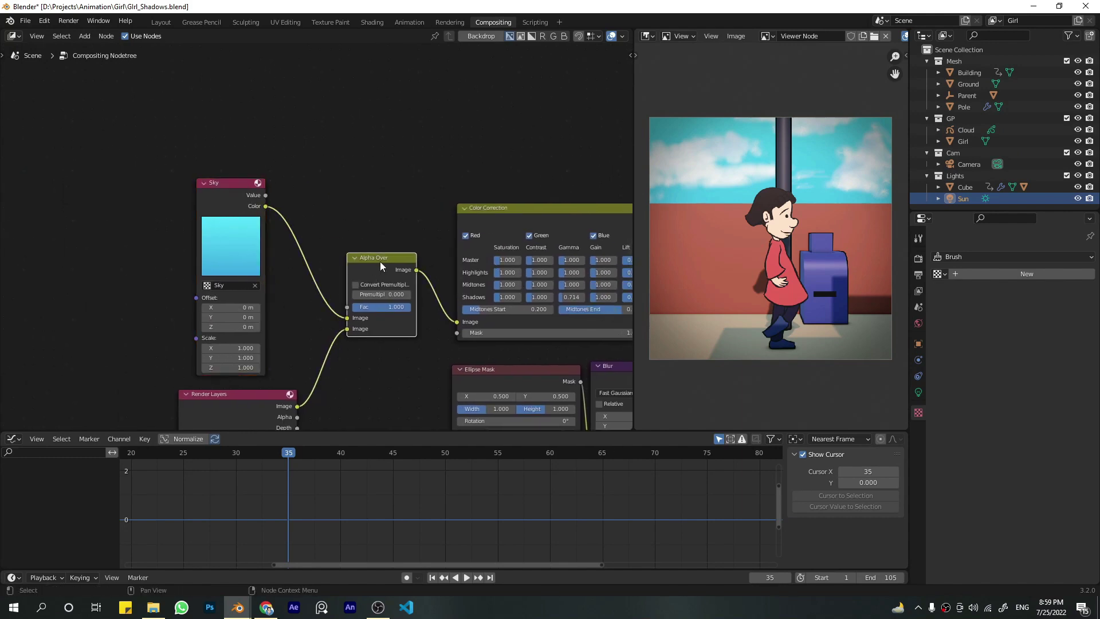
pyautogui.keyDown('alt'); pyautogui.moveTo(279, 357); pyautogui.dragTo(239, 321); pyautogui.keyUp('alt')
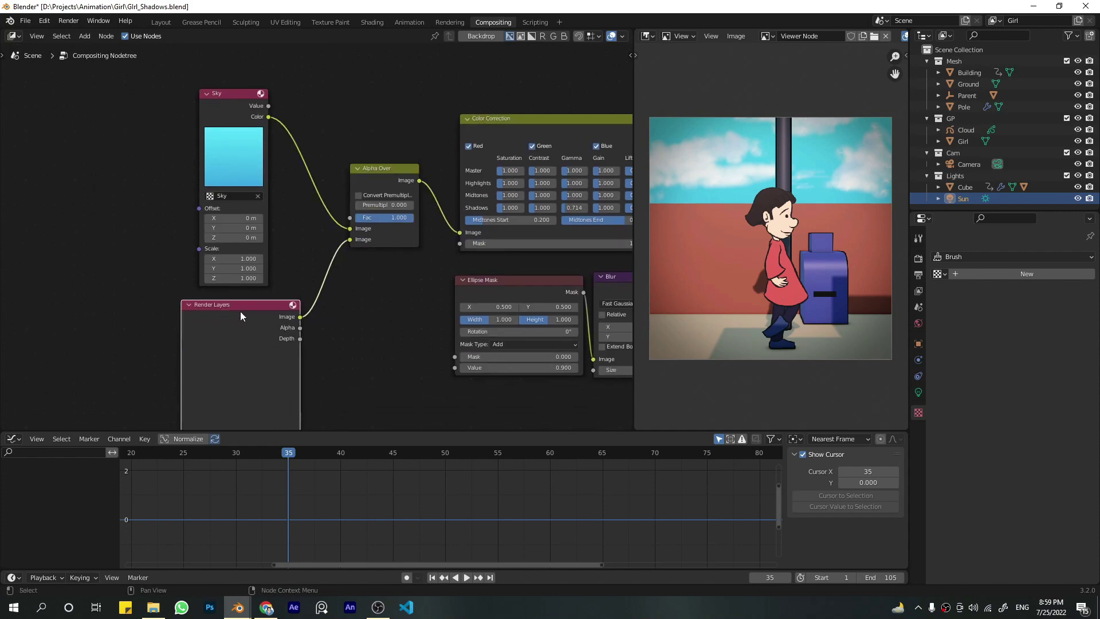
pyautogui.keyDown('alt'); pyautogui.moveTo(229, 393); pyautogui.dragTo(245, 333); pyautogui.keyUp('alt')
pyautogui.keyDown('ctrl'); pyautogui.keyDown('alt'); pyautogui.moveTo(240, 327); pyautogui.dragTo(269, 315); pyautogui.keyUp('alt'); pyautogui.keyUp('ctrl')
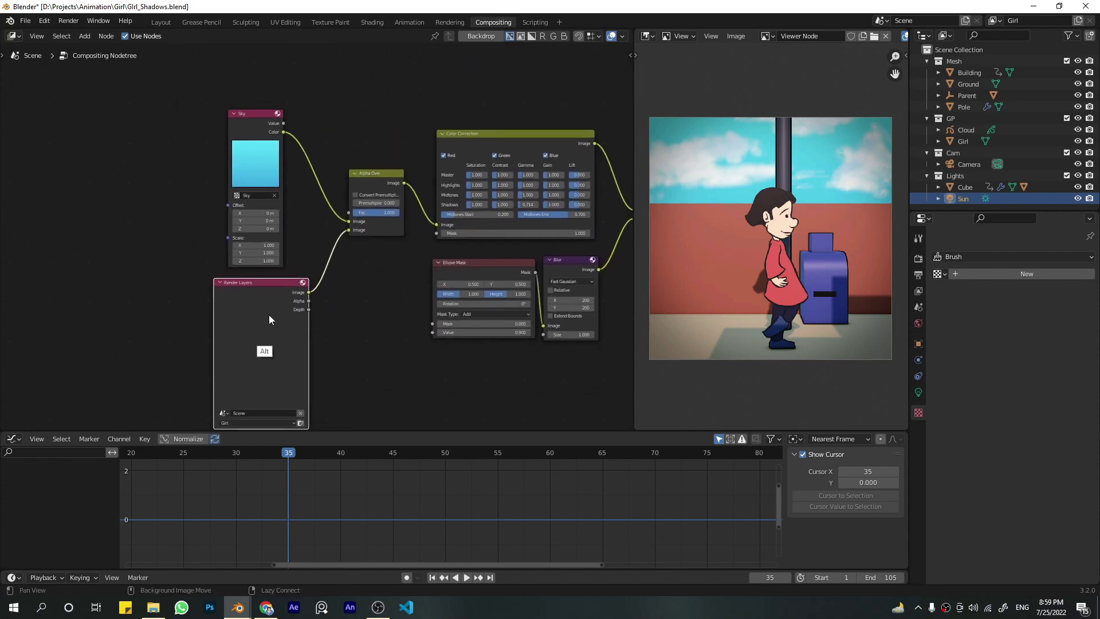
# Step: Move the Ellipse Mask and Blur vignette nodes down-left in the node tree
pyautogui.keyDown('alt'); pyautogui.moveTo(374, 258); pyautogui.dragTo(246, 294); pyautogui.keyUp('alt')
pyautogui.moveTo(357, 134); pyautogui.dragTo(431, 186)
pyautogui.keyDown('alt'); pyautogui.moveTo(536, 290); pyautogui.dragTo(396, 271); pyautogui.keyUp('alt')
pyautogui.click(396, 270)
pyautogui.moveTo(137, 282); pyautogui.dragTo(361, 315)
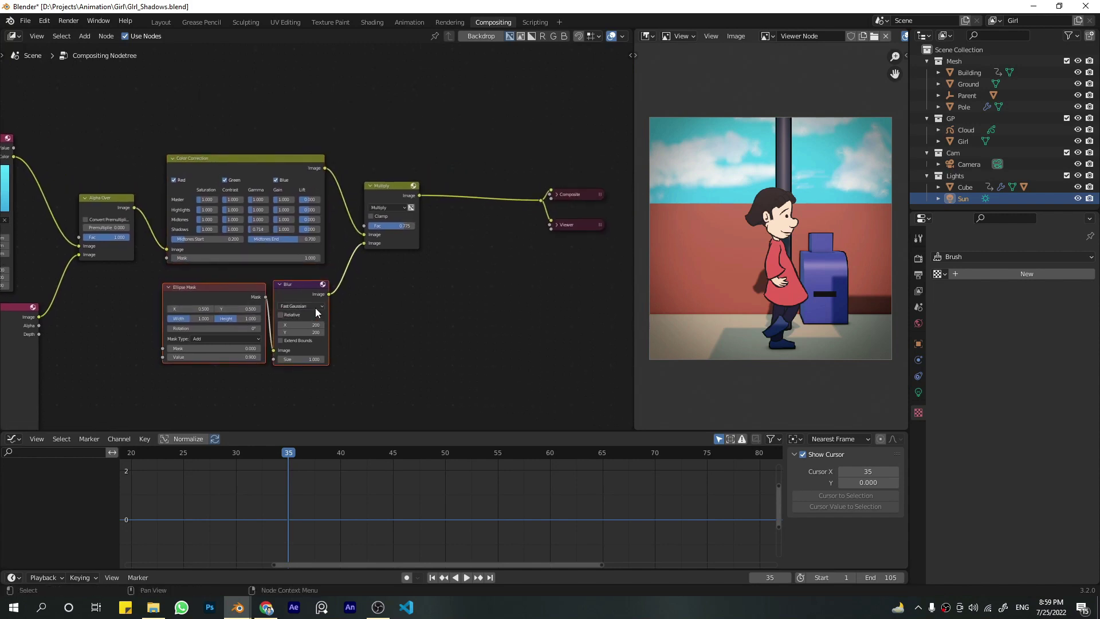
pyautogui.press('g')
pyautogui.click(287, 328)
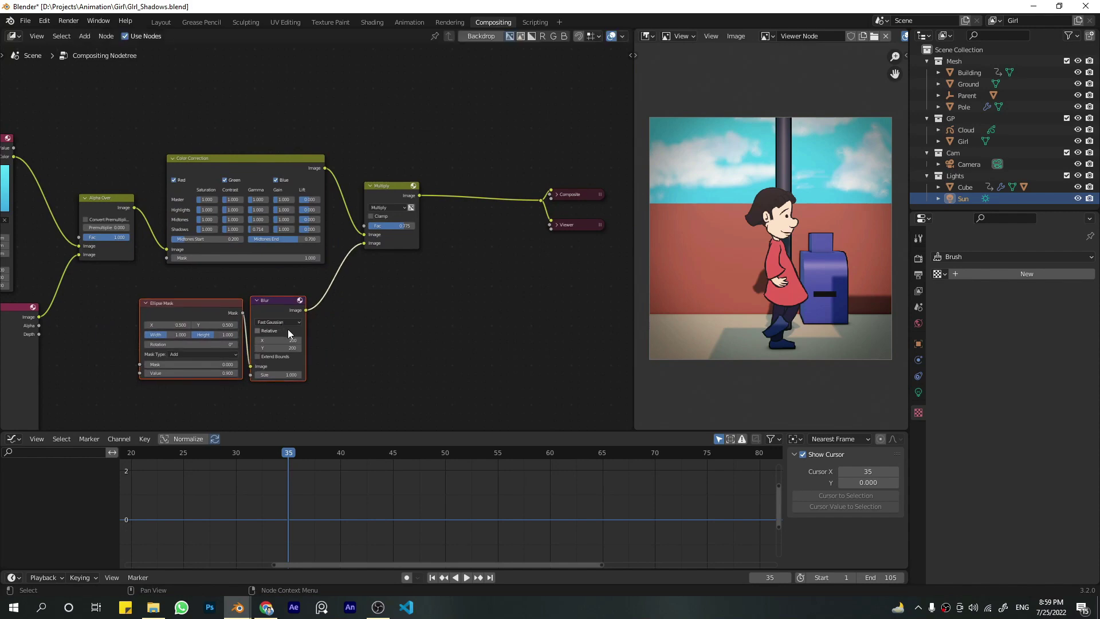
pyautogui.moveTo(324, 350); pyautogui.dragTo(168, 315)
# Step: Mute the Ellipse Mask and Blur vignette nodes to compare, then unmute them
pyautogui.click(183, 307)
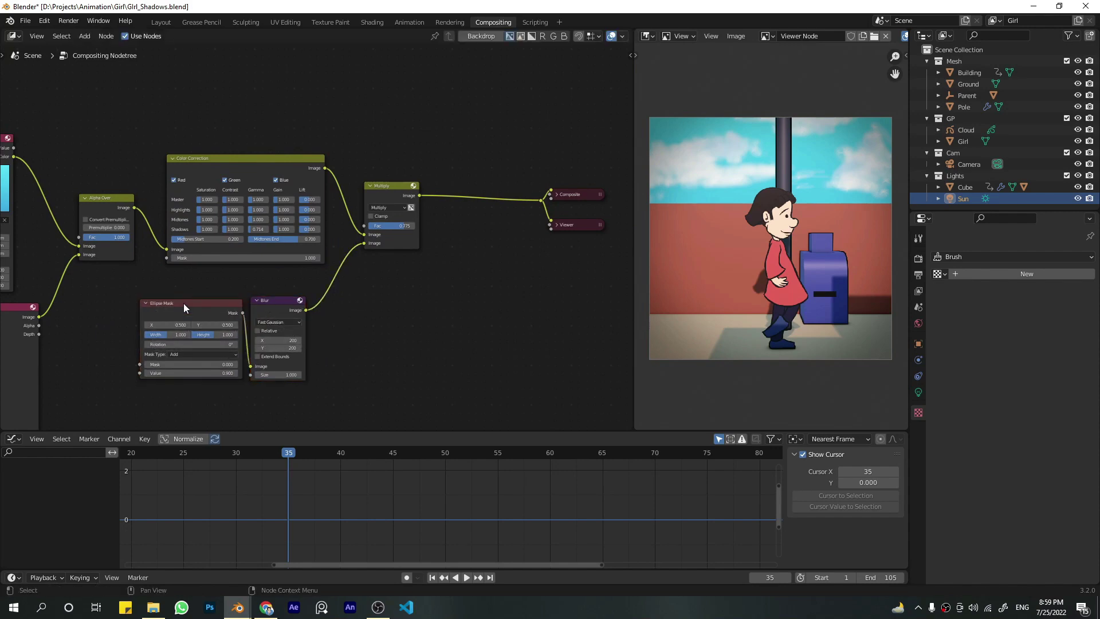
pyautogui.scroll(3, 230, 309)
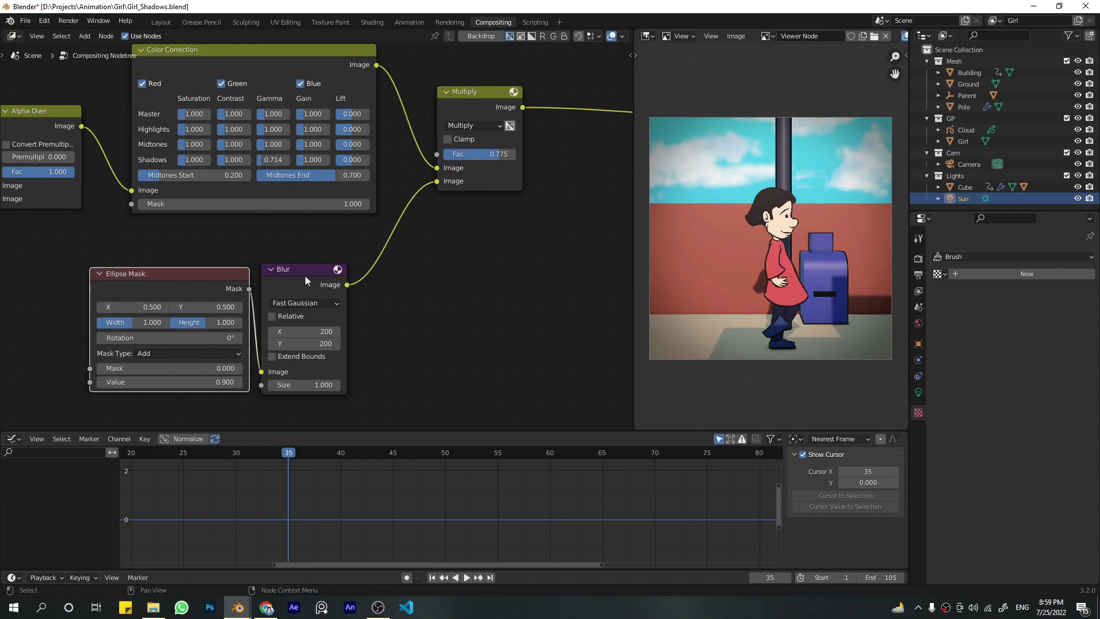
pyautogui.scroll(-5, 300, 278)
pyautogui.moveTo(199, 247); pyautogui.dragTo(281, 297)
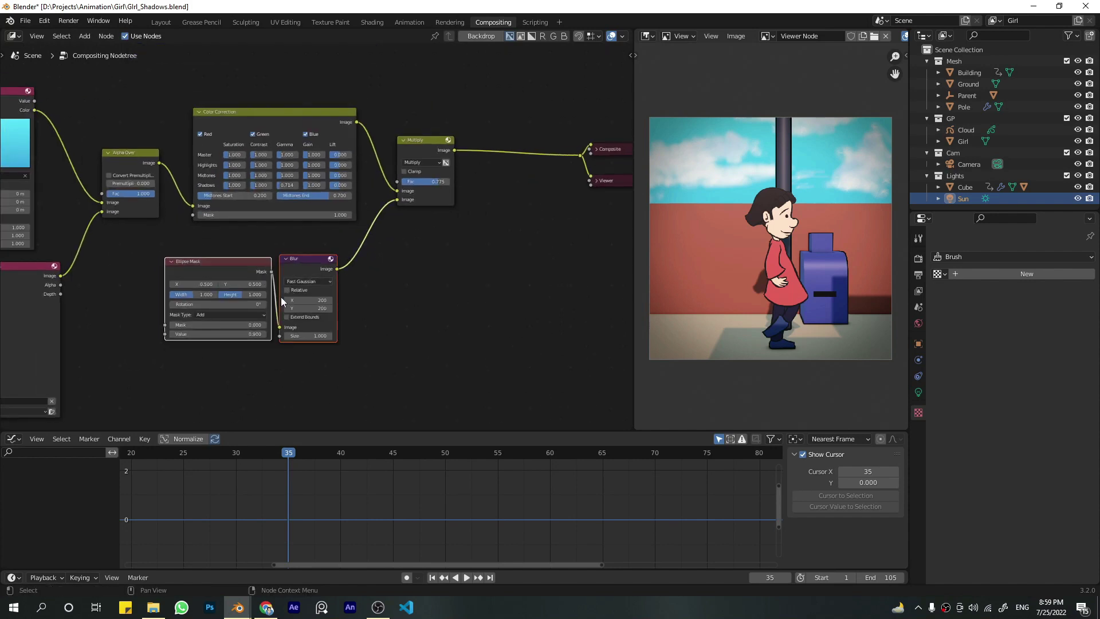
pyautogui.press('m')
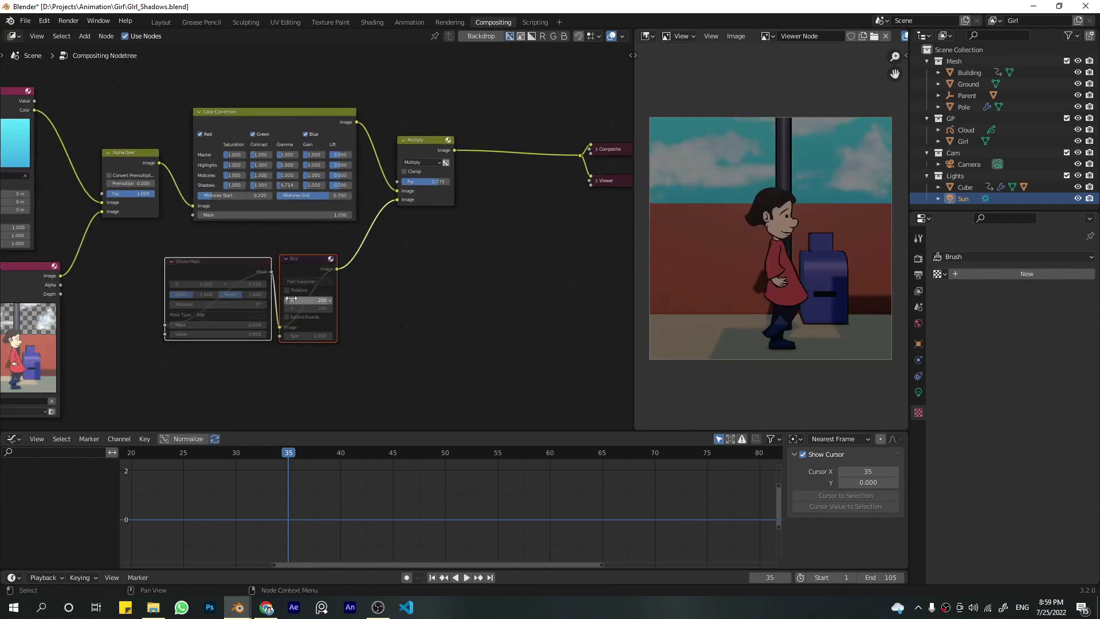
pyautogui.press('m')
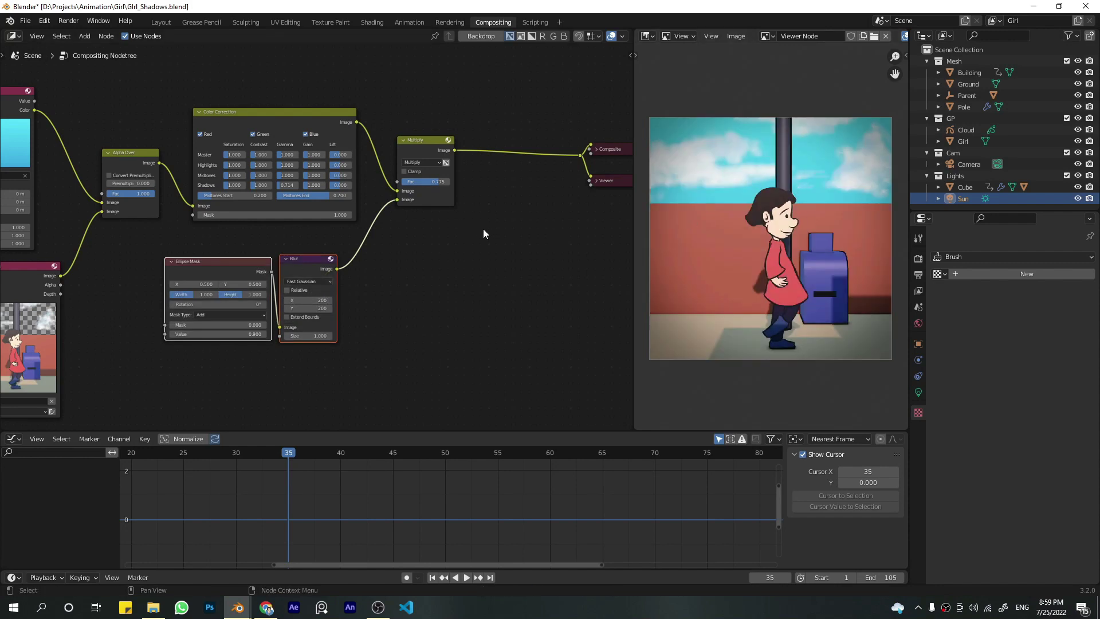
pyautogui.scroll(-4, 504, 224)
# Step: Pan so the whole compositing node tree, from Sky to Composite, is in view
pyautogui.keyDown('alt'); pyautogui.moveTo(499, 229); pyautogui.dragTo(446, 268); pyautogui.keyUp('alt')
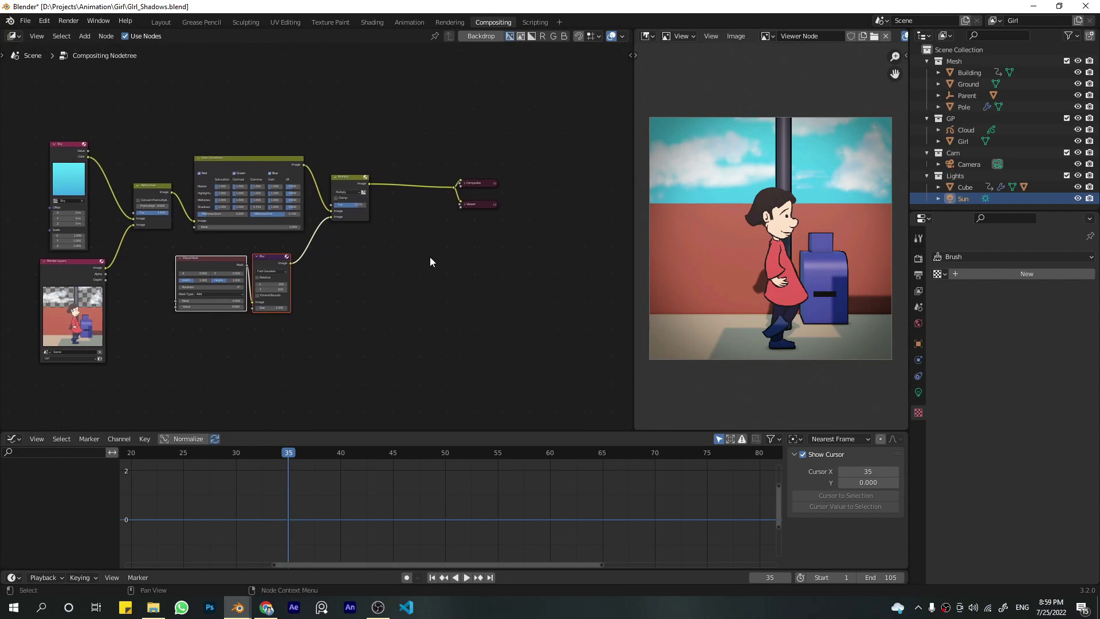